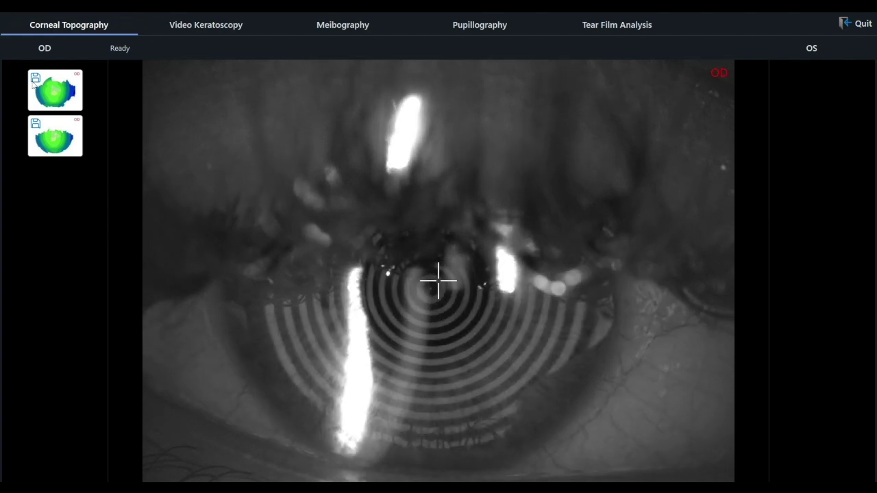
Open the first OD corneal topography capture for review and leave the acquisition module.
{"action": "left_click", "coordinate": [74, 104]}
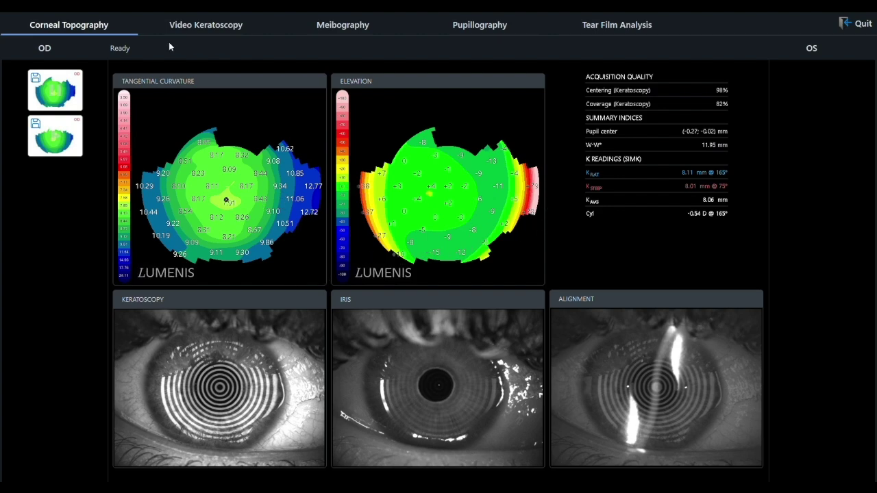
{"action": "left_click", "coordinate": [856, 23]}
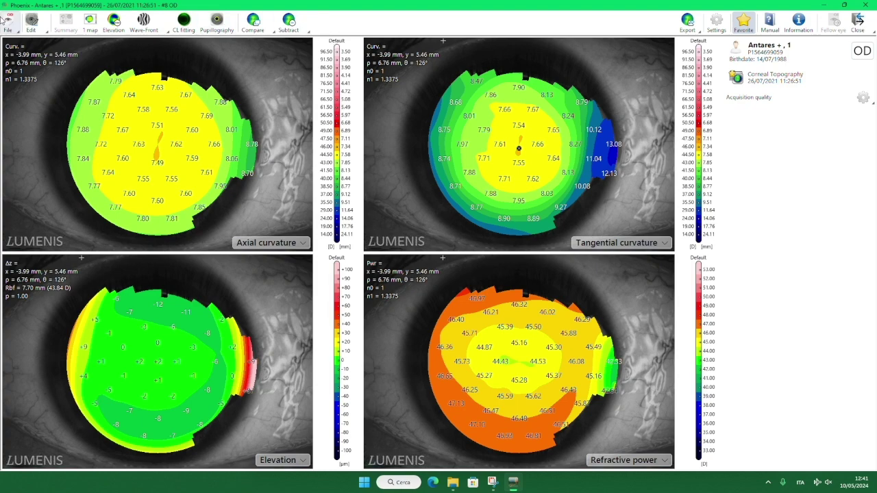
Edit the detected keratoscopy rings, deleting outer ring trace near the lower edge of the cornea, and accept the edit.
{"action": "left_click", "coordinate": [49, 33]}
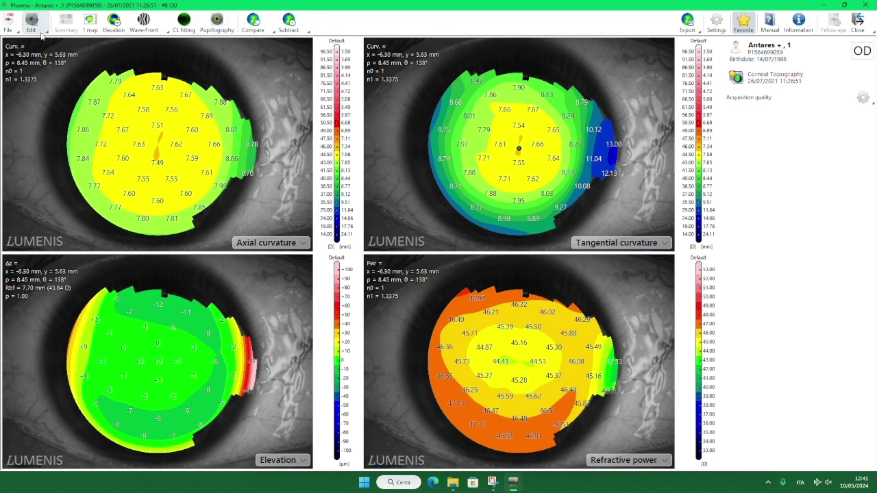
{"action": "left_click", "coordinate": [57, 46]}
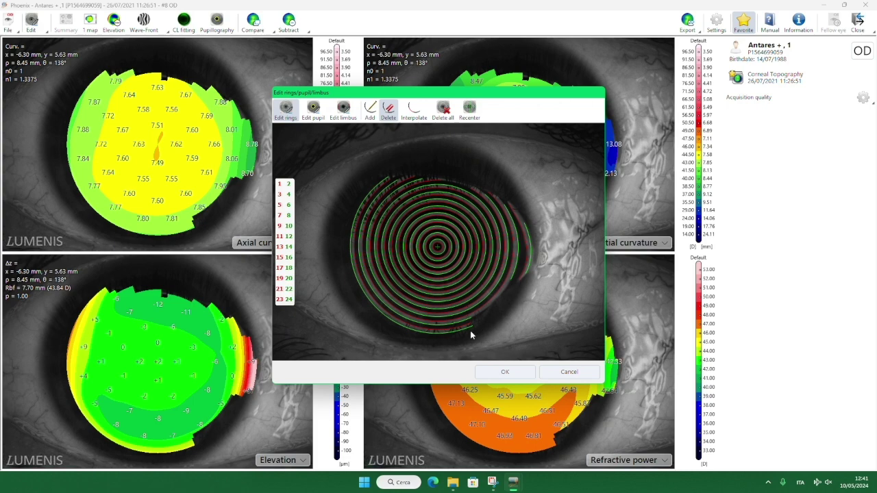
{"action": "left_click", "coordinate": [387, 111]}
{"action": "left_click", "coordinate": [512, 372]}
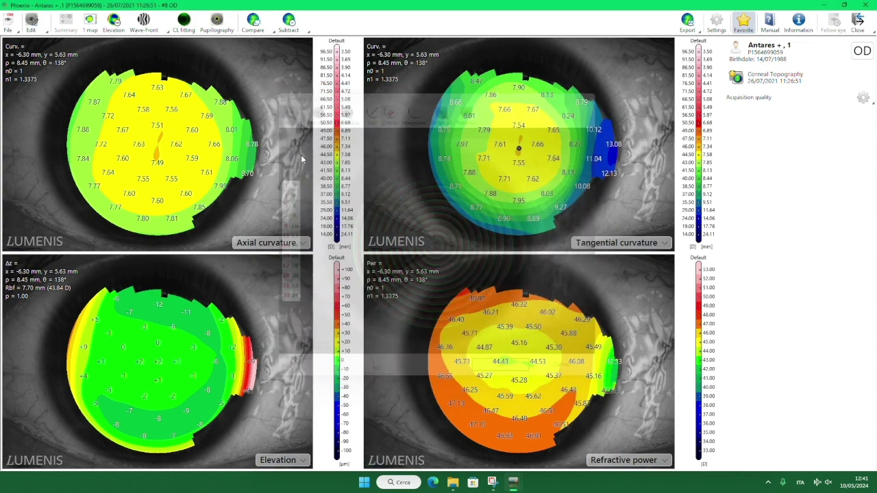
Open the ring, pupil and limbus editor and reposition the yellow crosses so the red circle fits the pupil edge.
{"action": "left_click", "coordinate": [38, 28]}
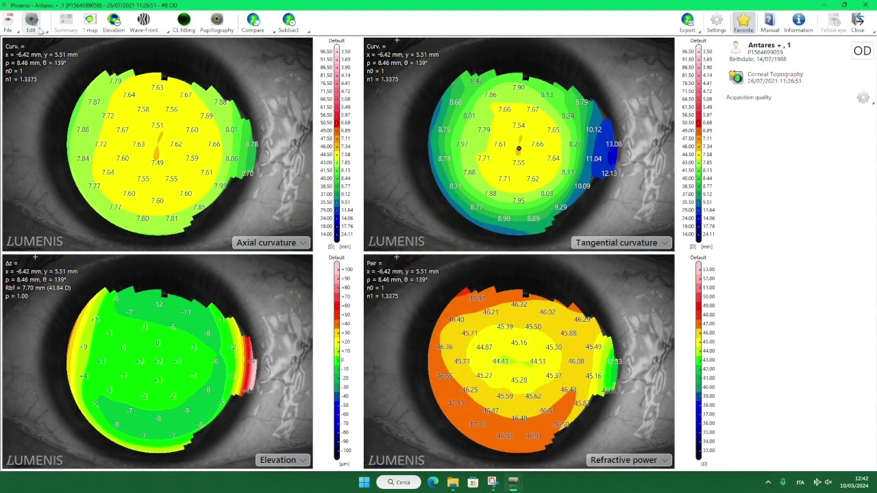
{"action": "left_click", "coordinate": [314, 111]}
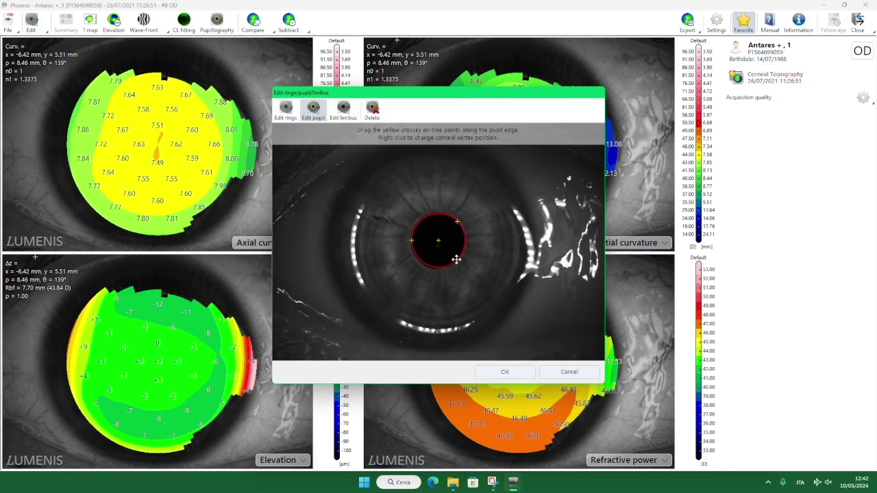
{"action": "left_click_drag", "start_coordinate": [456, 260], "coordinate": [457, 257]}
{"action": "left_click_drag", "start_coordinate": [410, 241], "coordinate": [409, 240]}
Adjust the blue limbus handles so the red circle fits the limbus, and accept the edits.
{"action": "left_click", "coordinate": [343, 111]}
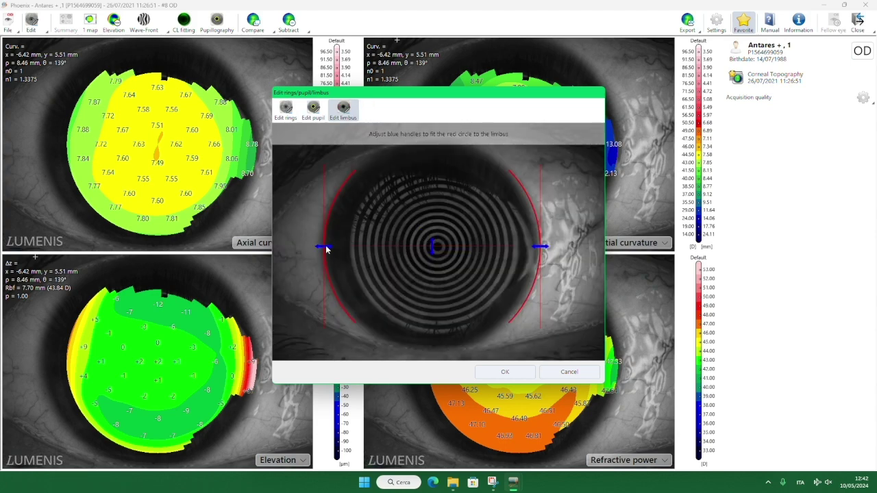
{"action": "left_click_drag", "start_coordinate": [325, 249], "coordinate": [325, 248]}
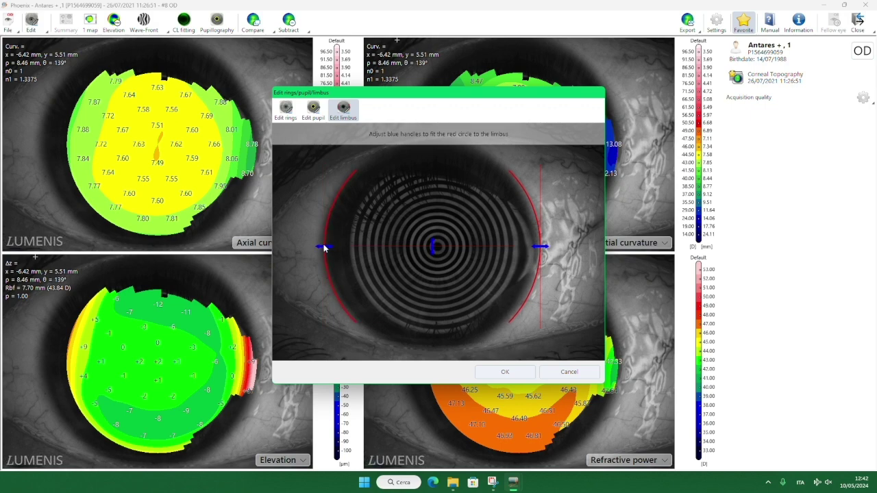
{"action": "left_click", "coordinate": [539, 251]}
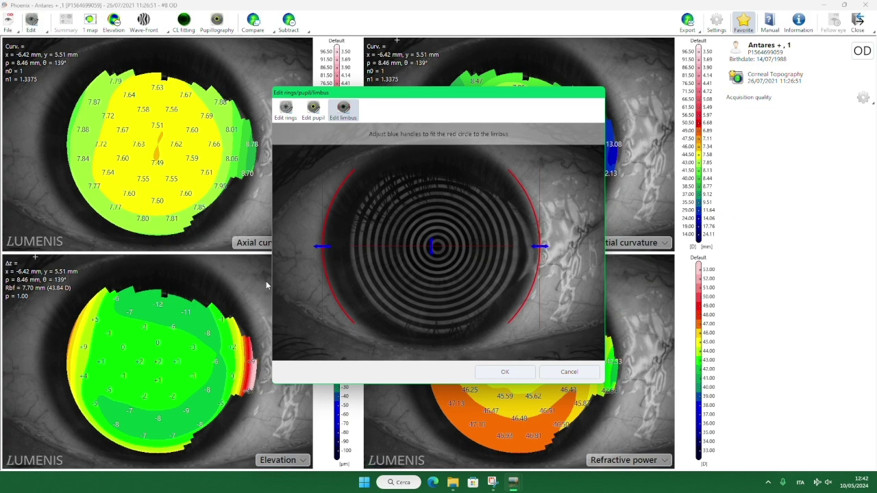
{"action": "left_click", "coordinate": [505, 372]}
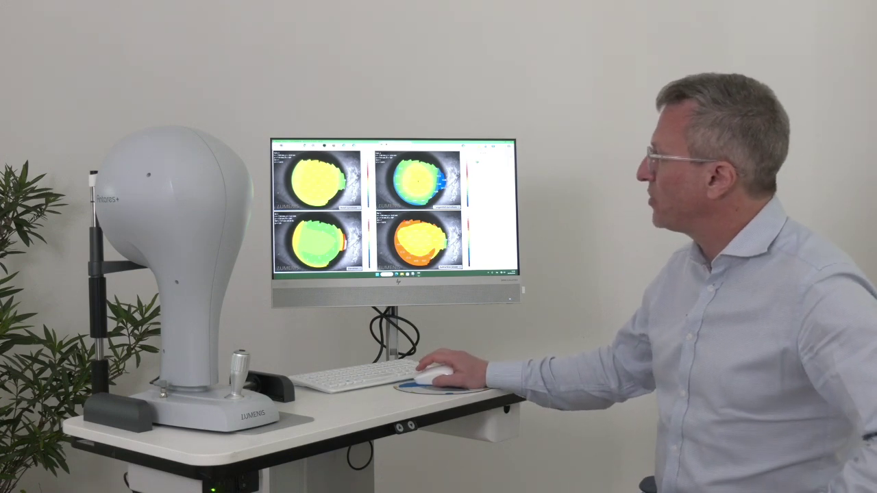
{"action": "double_click", "coordinate": [418, 181]}
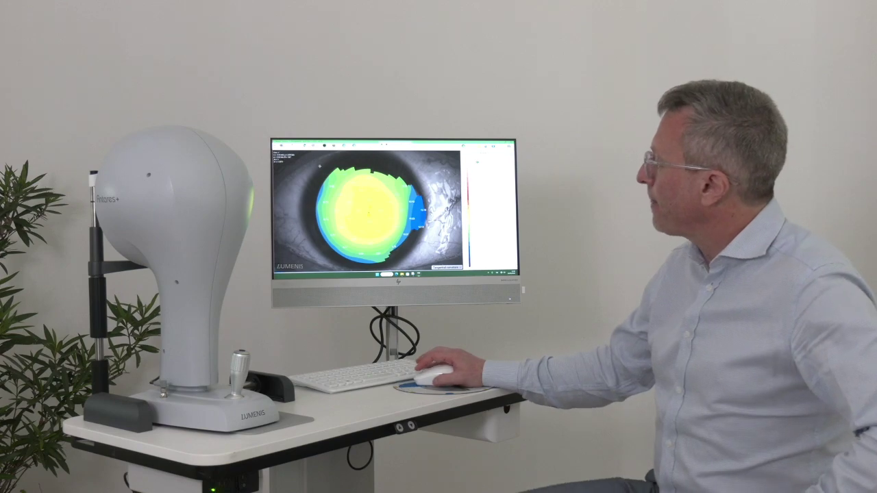
{"action": "double_click", "coordinate": [417, 180]}
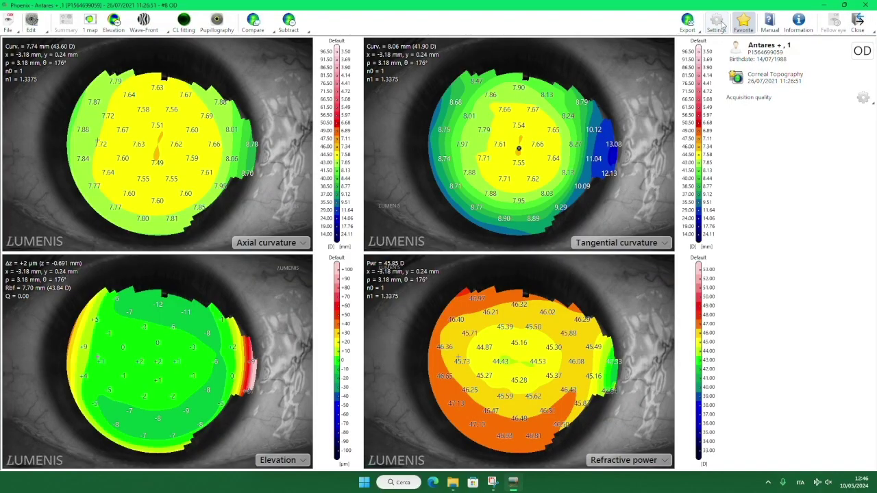
In the settings, switch the keratoconus screening for indices printing off and back on, and accept the settings.
{"action": "left_click", "coordinate": [715, 27]}
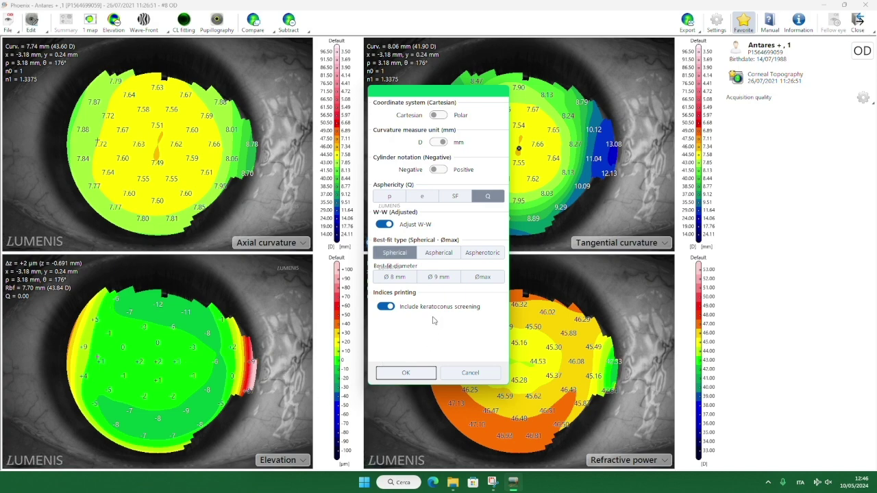
{"action": "left_click", "coordinate": [383, 309]}
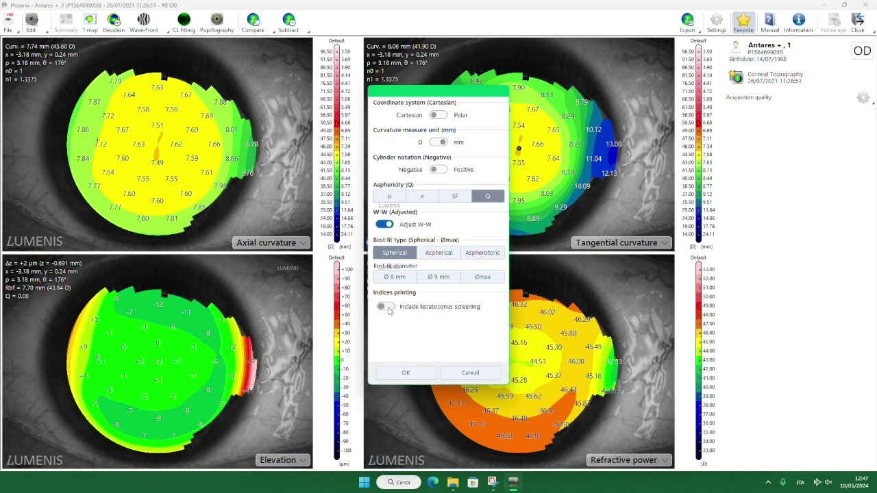
{"action": "left_click", "coordinate": [387, 308]}
{"action": "left_click", "coordinate": [406, 367]}
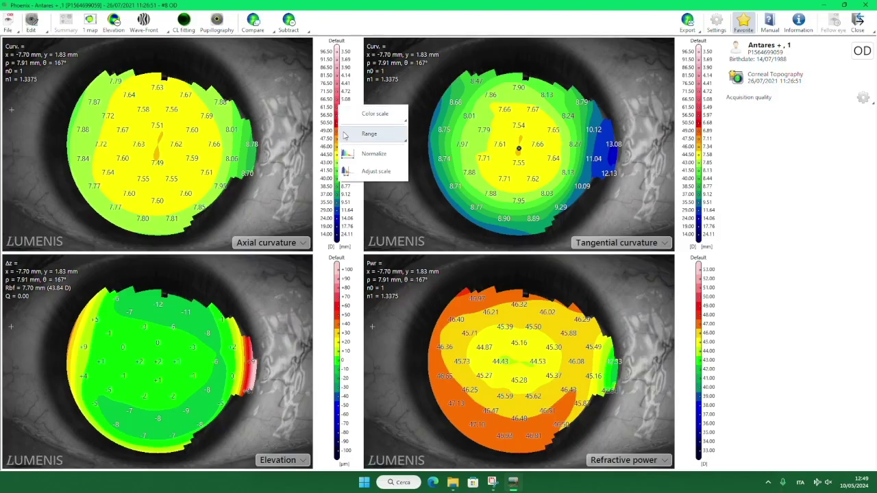
Try the 7.8 Δ 0.10 mm range on the curvature color scale and set it to 7.8 Δ 0.20 mm.
{"action": "mouse_move", "coordinate": [345, 137]}
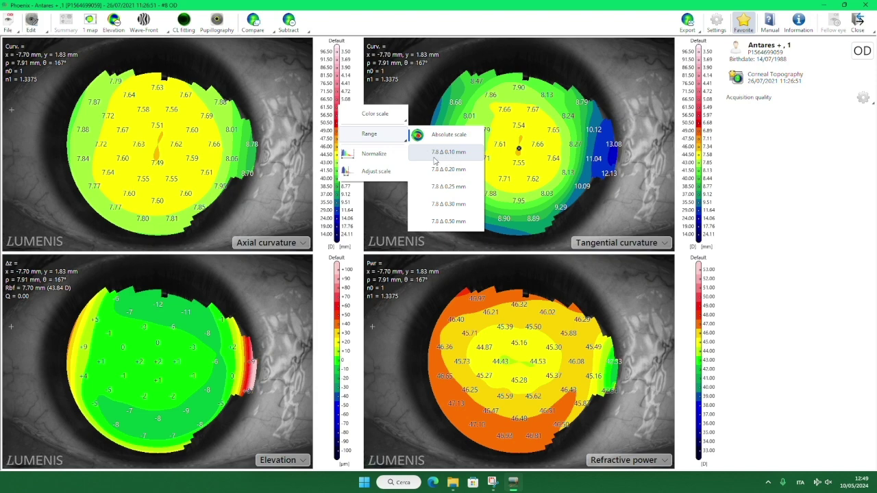
{"action": "left_click", "coordinate": [455, 152]}
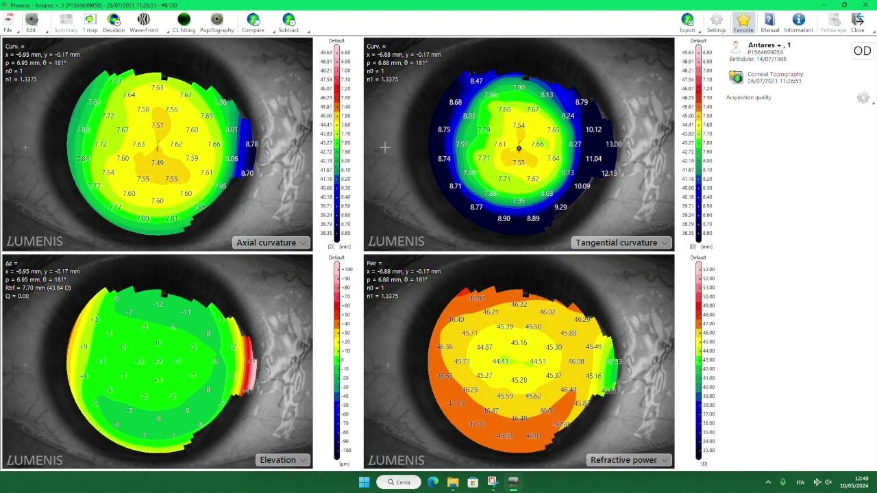
{"action": "right_click", "coordinate": [336, 160]}
{"action": "mouse_move", "coordinate": [370, 185]}
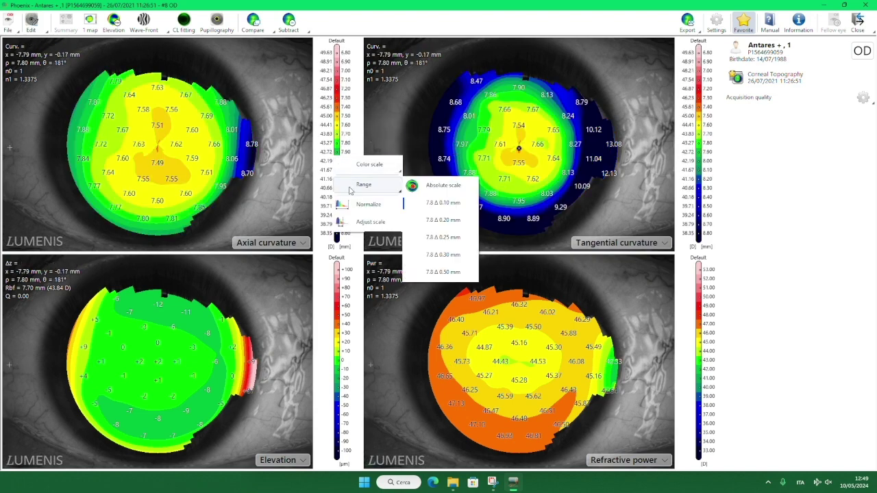
{"action": "left_click", "coordinate": [436, 225]}
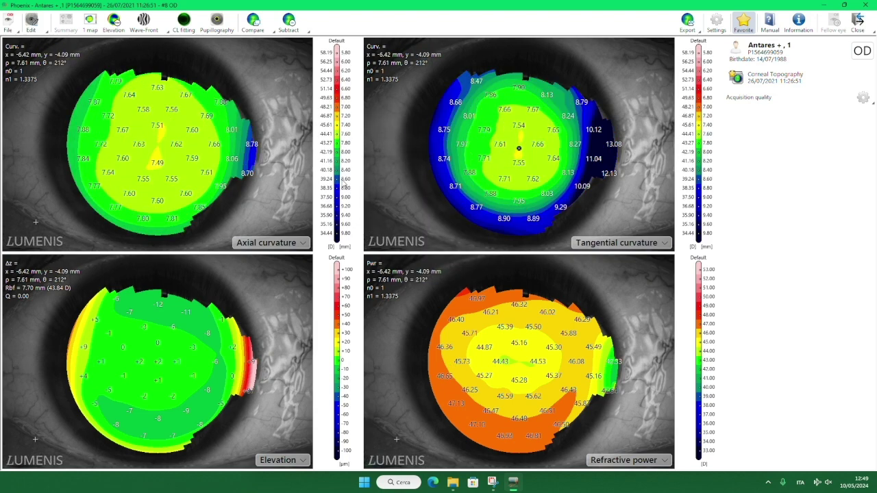
Normalize the axial curvature map's color scale and accept its average and step values in the scale adjustment histogram.
{"action": "right_click", "coordinate": [345, 184]}
{"action": "left_click", "coordinate": [349, 229]}
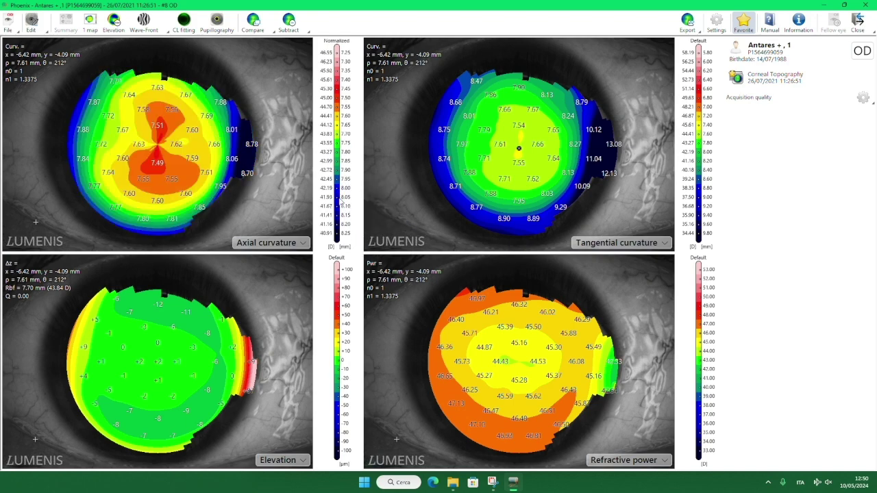
{"action": "right_click", "coordinate": [341, 204]}
{"action": "left_click", "coordinate": [382, 268]}
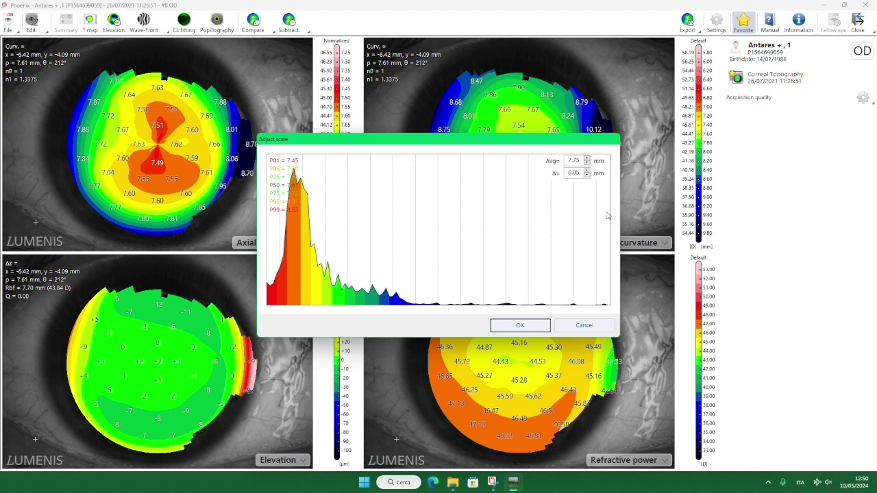
{"action": "left_click", "coordinate": [536, 328]}
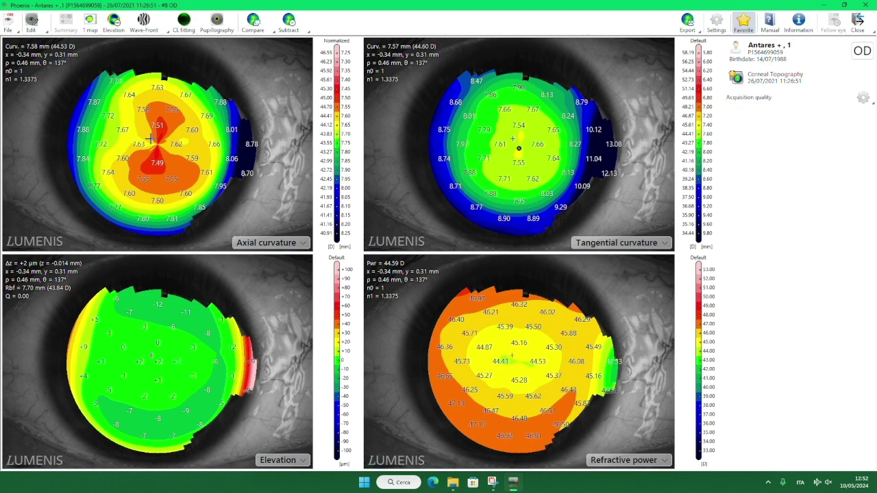
Show the pupil outline, W-W limbus outline and rulers on the maps.
{"action": "right_click", "coordinate": [151, 140]}
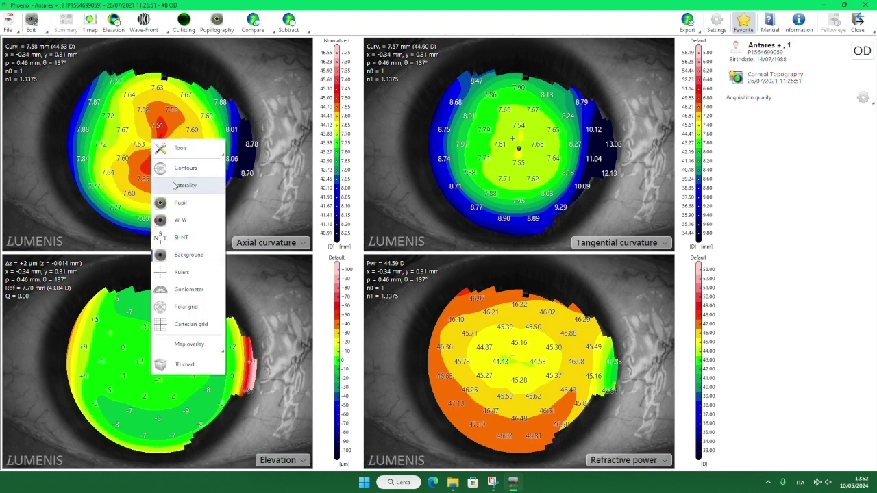
{"action": "left_click", "coordinate": [177, 204]}
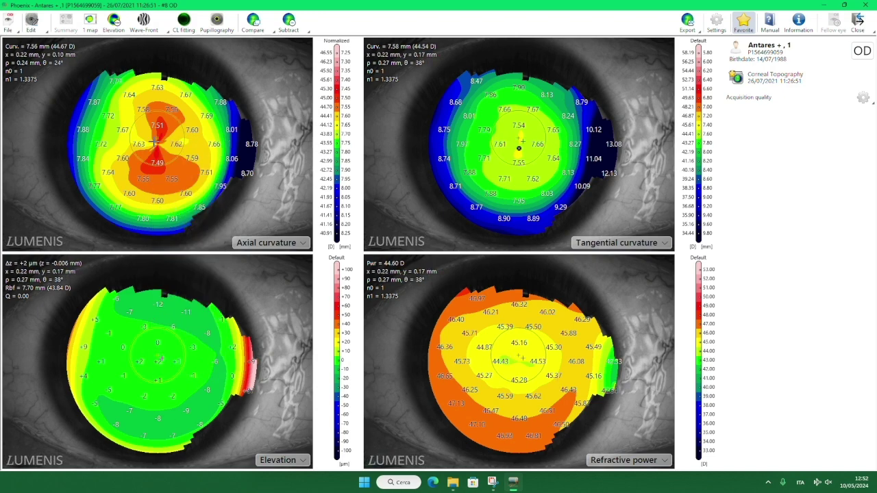
{"action": "right_click", "coordinate": [211, 173]}
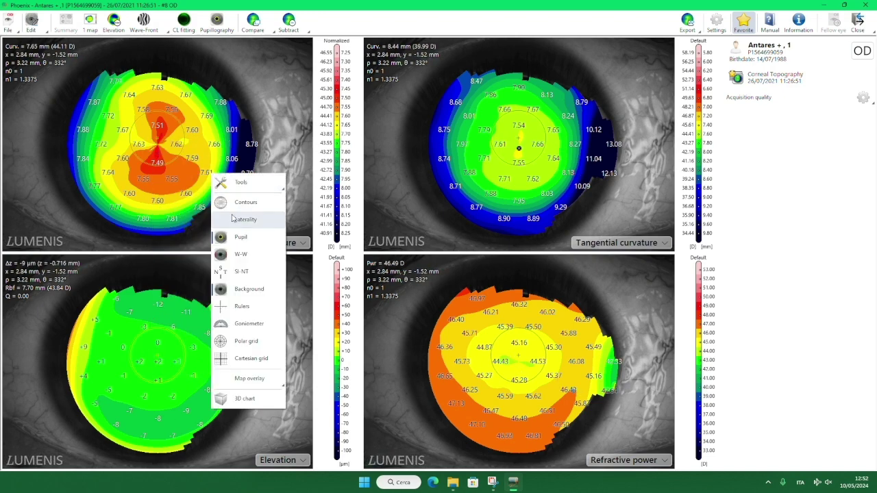
{"action": "left_click", "coordinate": [238, 255]}
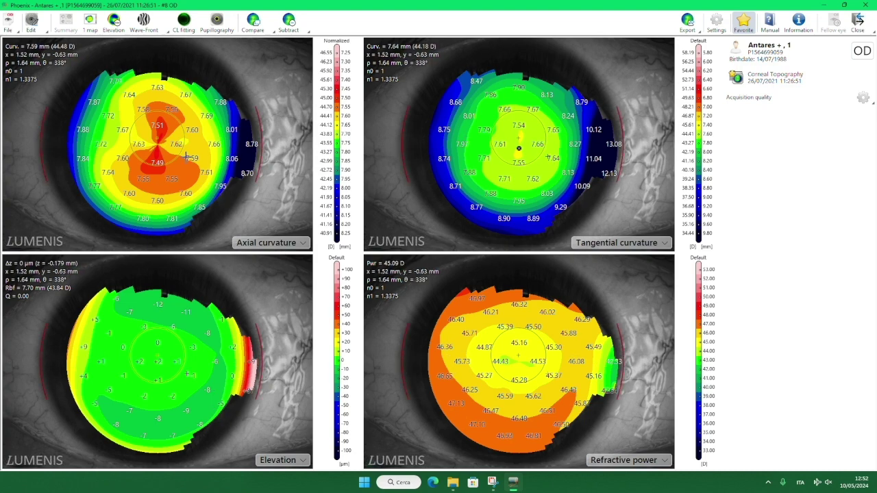
{"action": "right_click", "coordinate": [204, 165]}
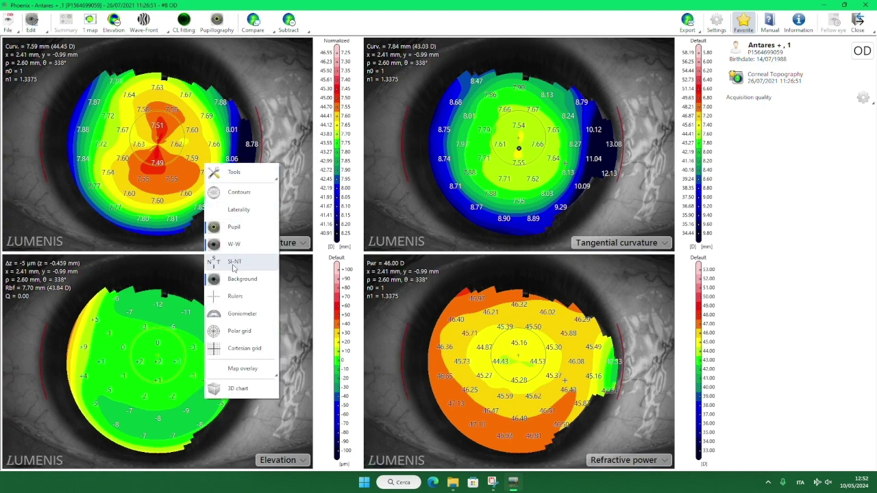
{"action": "left_click", "coordinate": [239, 299]}
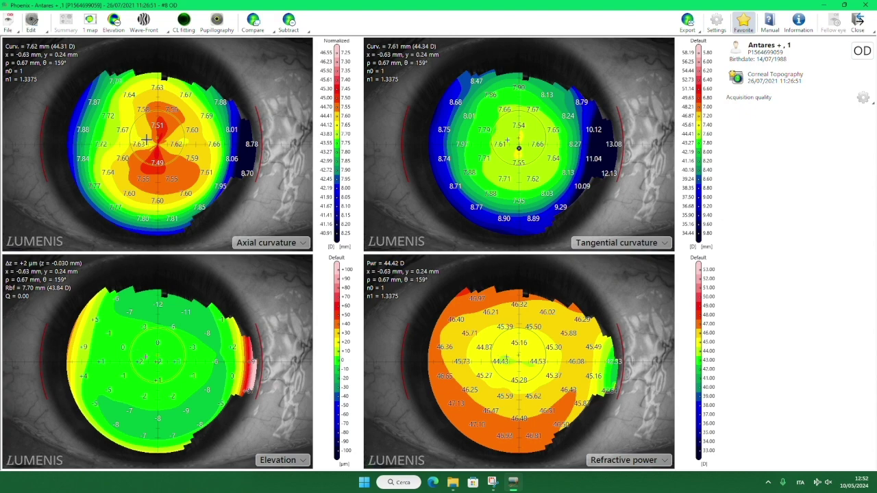
View the axial curvature map as a 3D chart and close the chart.
{"action": "right_click", "coordinate": [158, 176]}
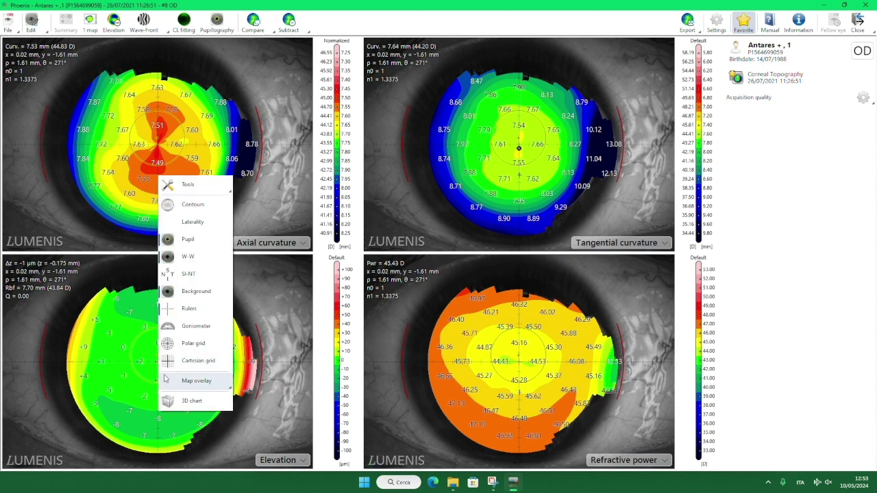
{"action": "left_click", "coordinate": [176, 401]}
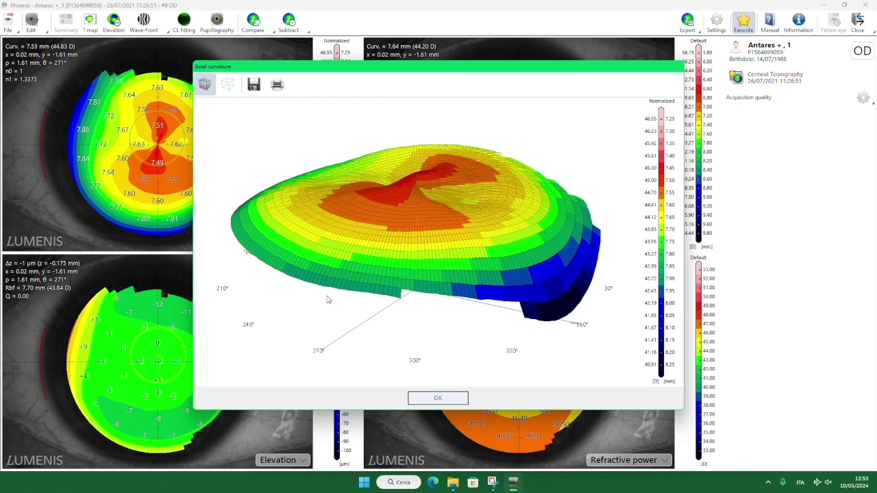
{"action": "left_click", "coordinate": [425, 400]}
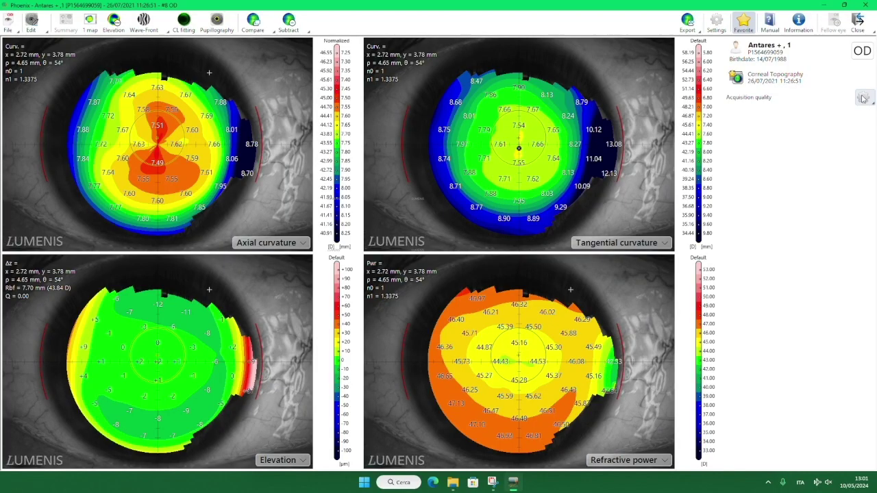
Restore the "Summary indices" panel beside the maps and view the explanation of its W-W index.
{"action": "left_click", "coordinate": [861, 103]}
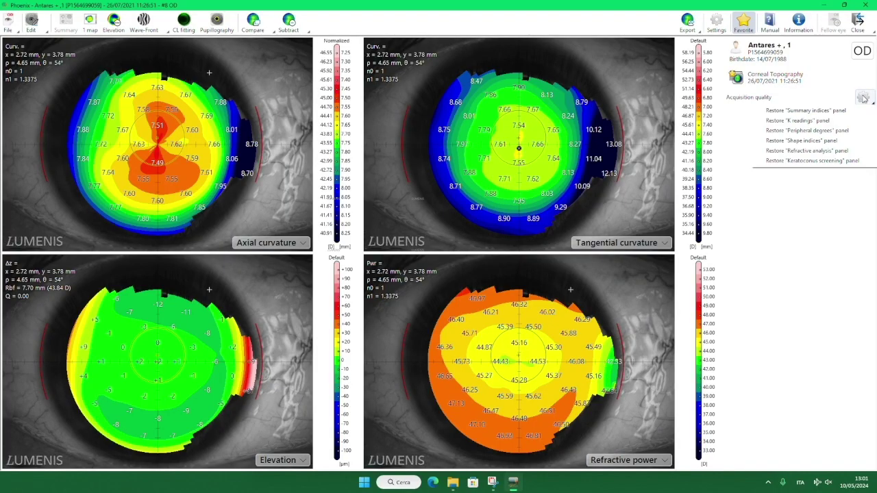
{"action": "left_click", "coordinate": [825, 112]}
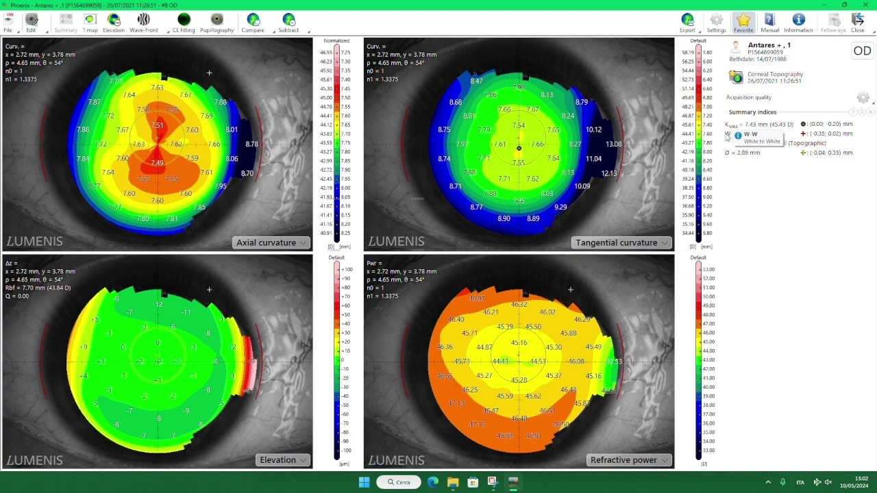
{"action": "mouse_move", "coordinate": [741, 134]}
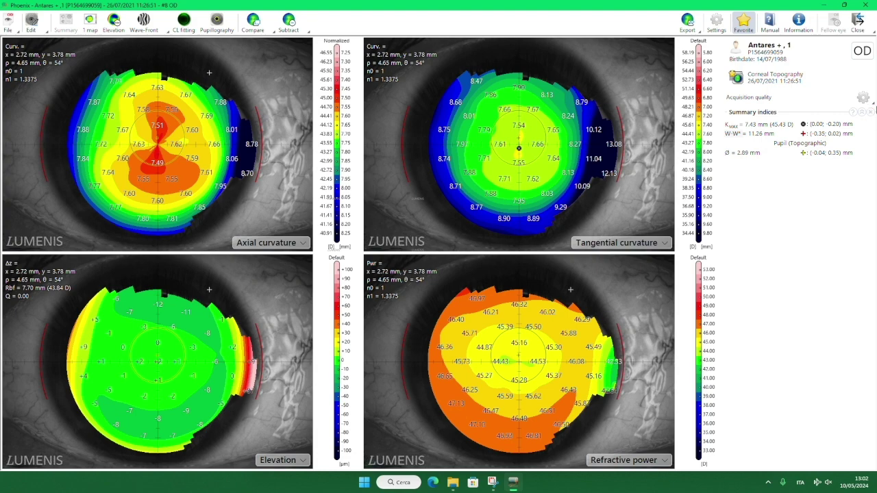
Replace the "Summary indices" panel with "K readings" and view its SimK, meridian and hemimeridian pages.
{"action": "left_click", "coordinate": [871, 112]}
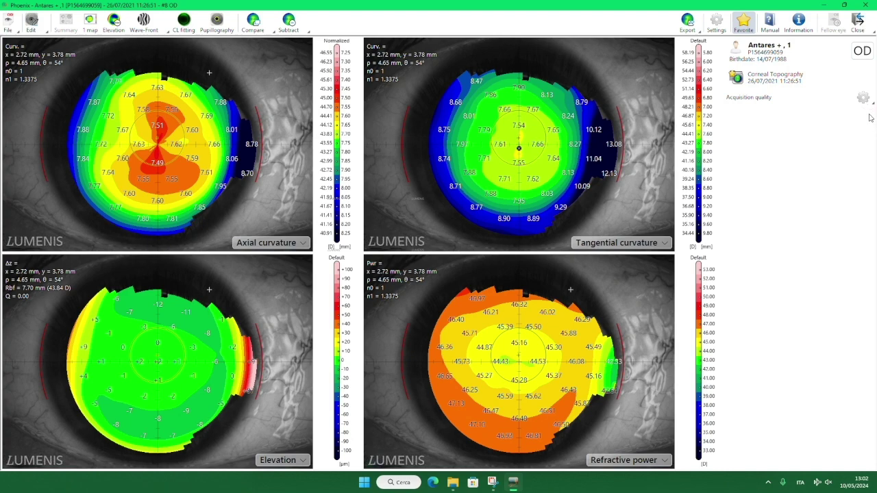
{"action": "left_click", "coordinate": [867, 100]}
{"action": "left_click", "coordinate": [821, 121]}
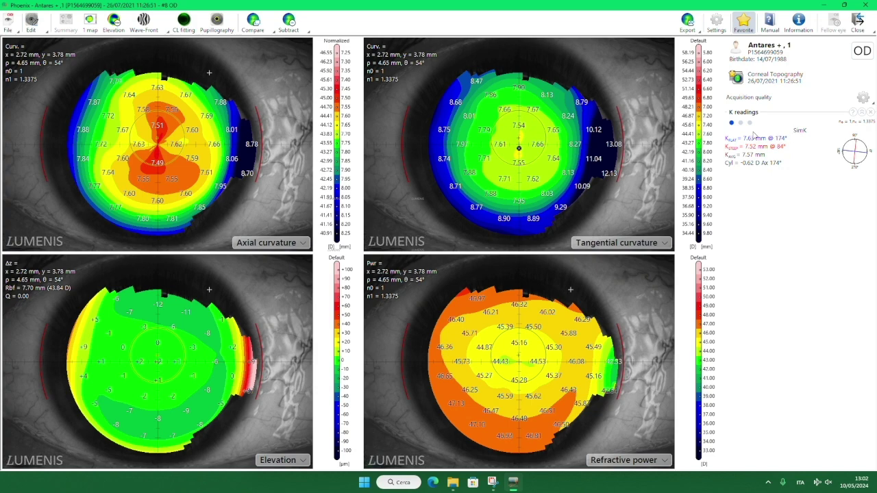
{"action": "left_click", "coordinate": [740, 123]}
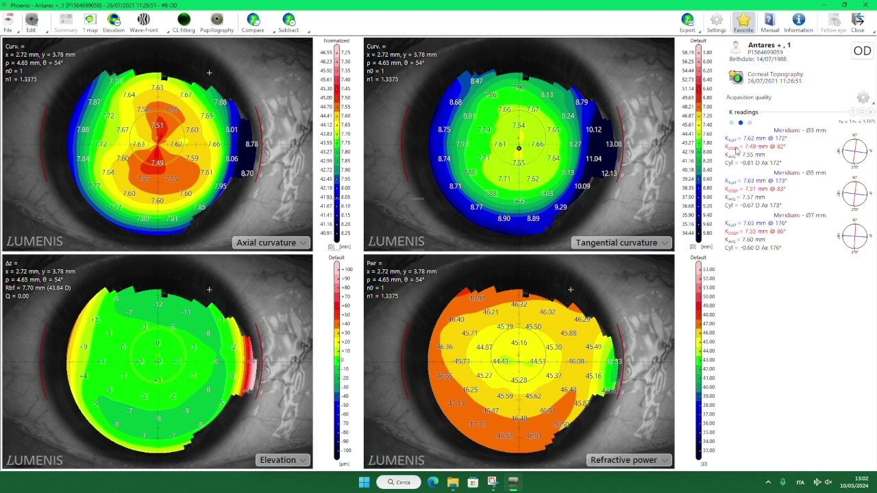
{"action": "left_click", "coordinate": [749, 123]}
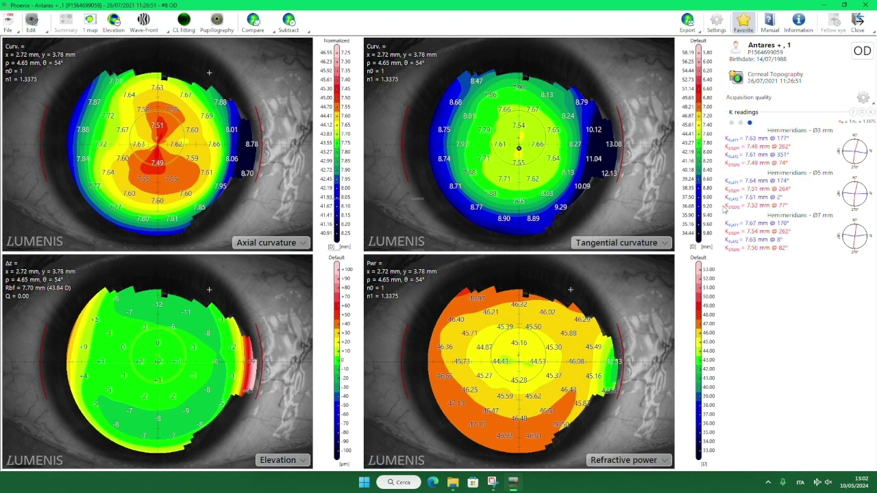
Remove the "K readings" panel and show the "Peripheral degrees" panel with curvatures and asphericity.
{"action": "left_click", "coordinate": [870, 111]}
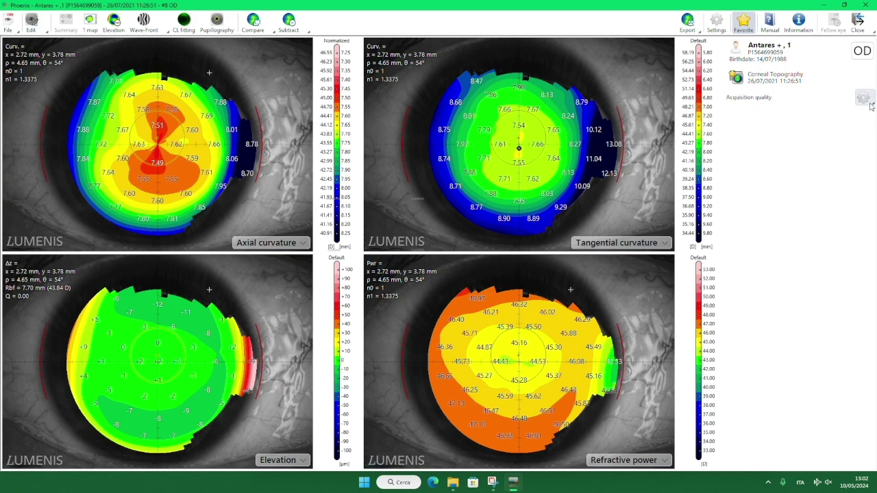
{"action": "left_click", "coordinate": [863, 97]}
{"action": "left_click", "coordinate": [808, 130]}
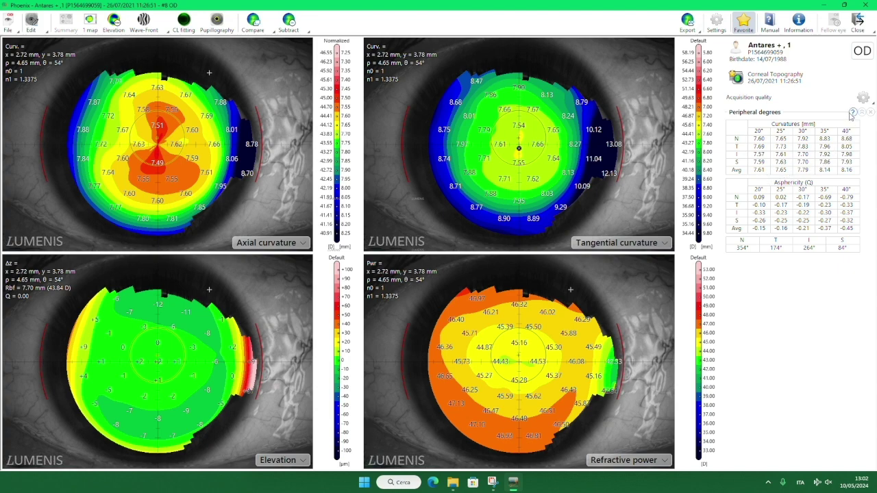
Add the "Refractive analysis" panel beside the maps and remove "Peripheral degrees".
{"action": "left_click", "coordinate": [861, 98]}
{"action": "left_click", "coordinate": [821, 141]}
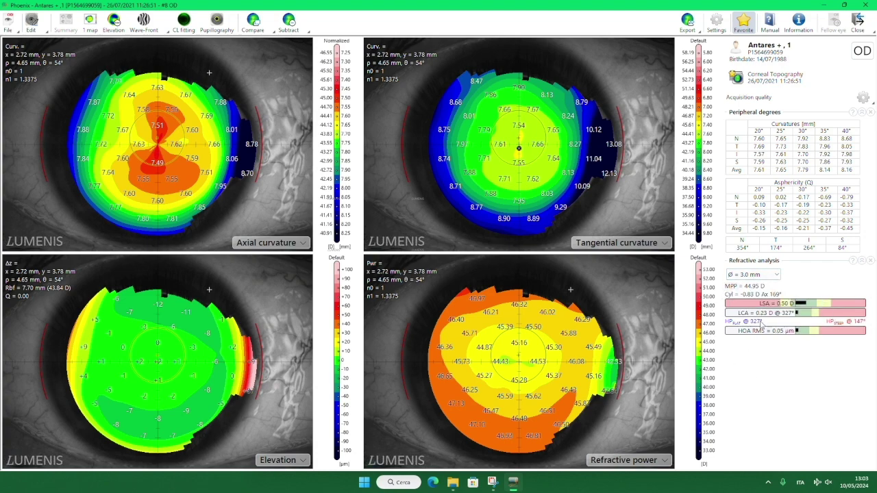
{"action": "left_click", "coordinate": [869, 111]}
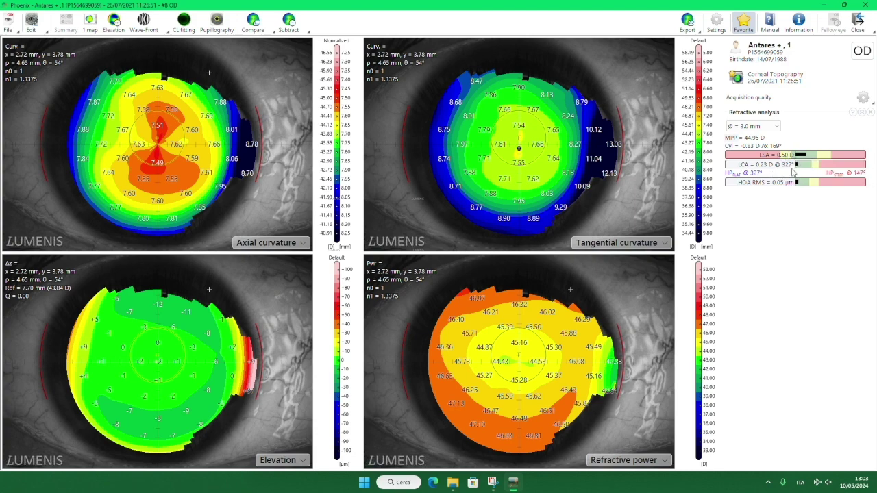
Display the aberrations in the "Refractive analysis" panel as Zernike polynomials.
{"action": "right_click", "coordinate": [767, 169]}
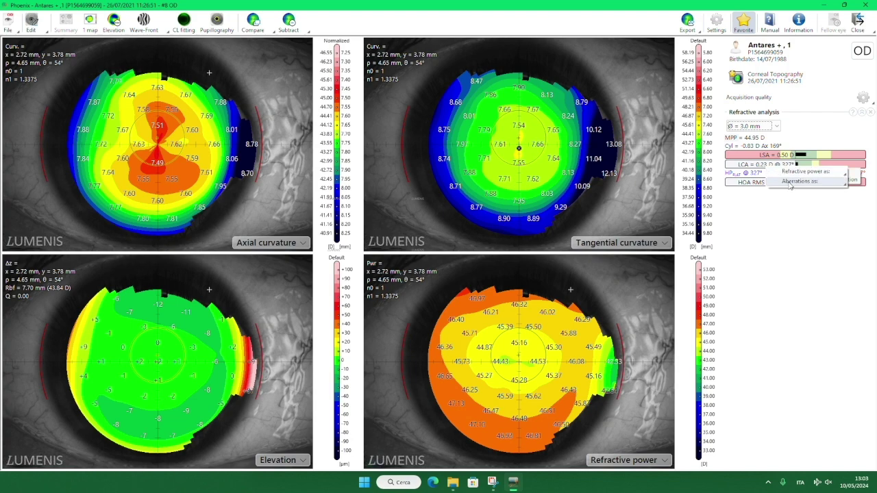
{"action": "mouse_move", "coordinate": [794, 175]}
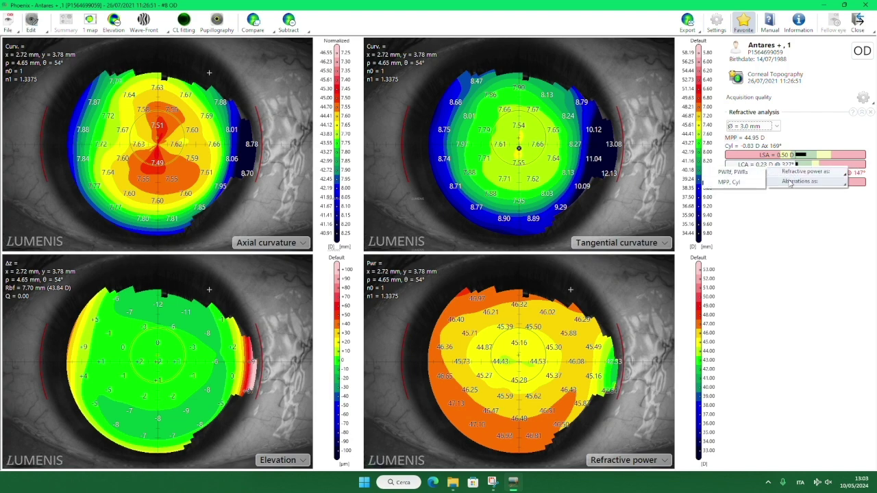
{"action": "left_click", "coordinate": [717, 183]}
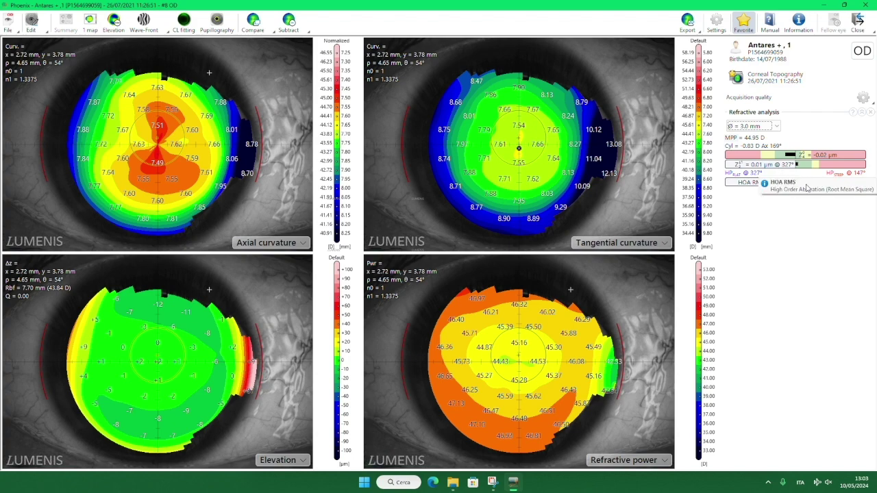
{"action": "right_click", "coordinate": [755, 187]}
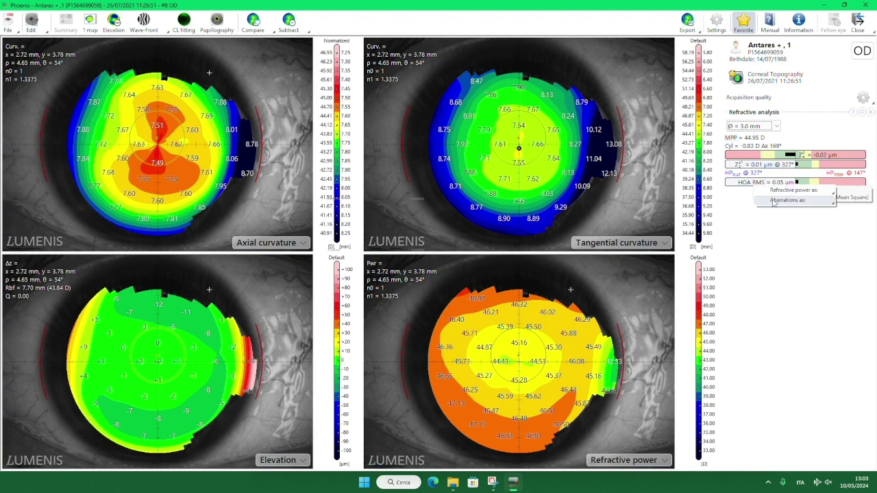
{"action": "mouse_move", "coordinate": [784, 203]}
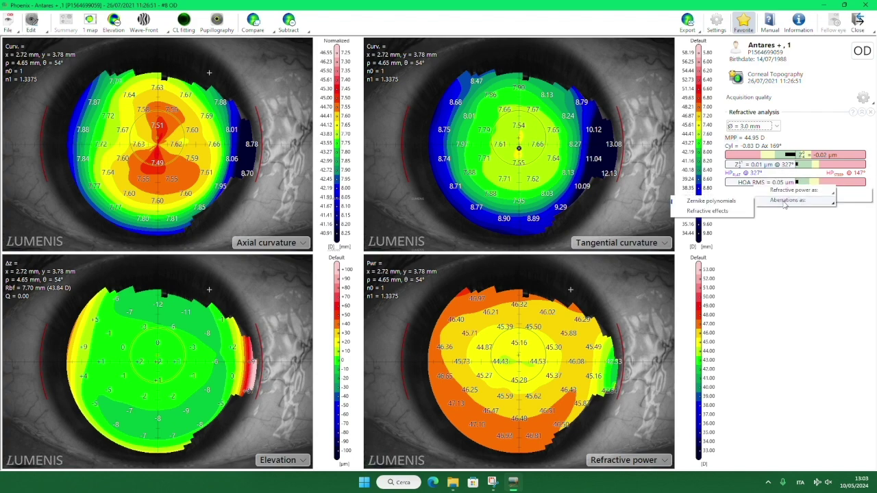
{"action": "left_click", "coordinate": [714, 205]}
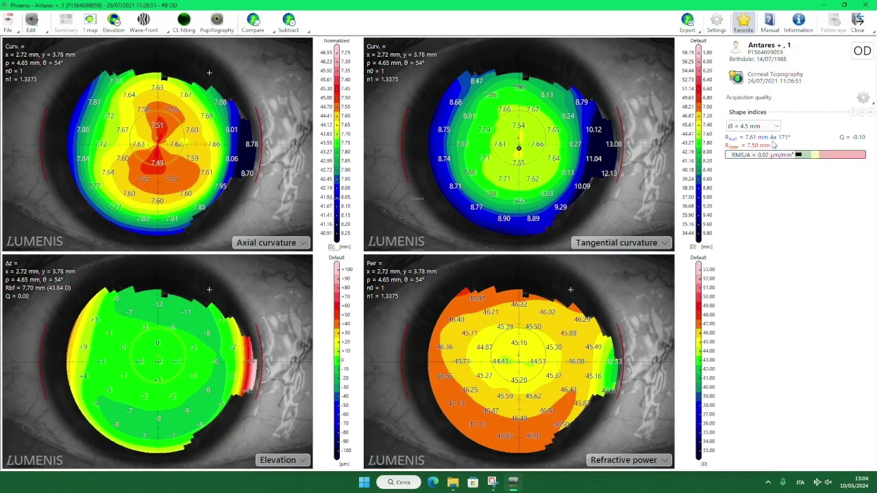
Set the "Shape indices" diameter to 4.0 mm and remove that panel.
{"action": "left_click", "coordinate": [772, 128]}
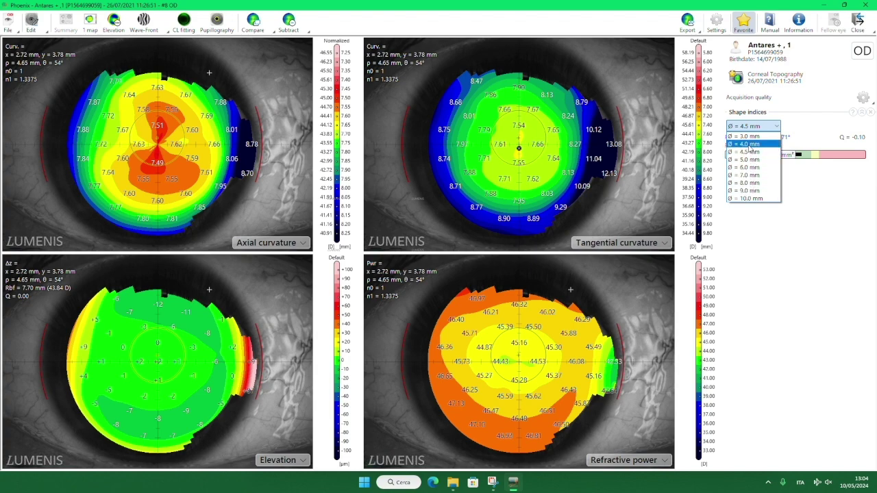
{"action": "left_click", "coordinate": [750, 145]}
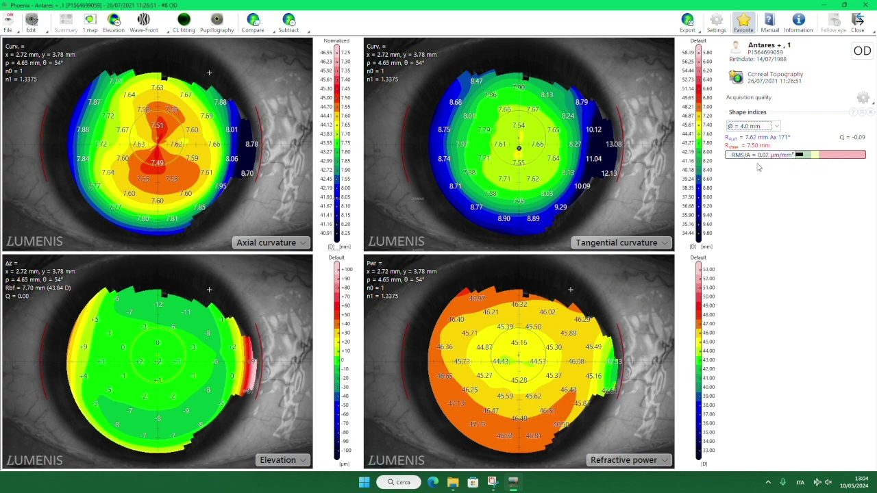
{"action": "left_click", "coordinate": [870, 112]}
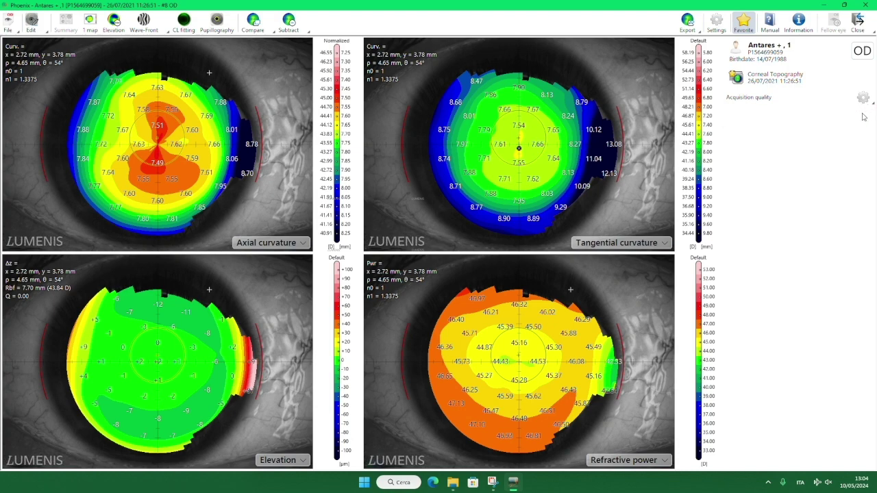
Show the "Keratoconus screening" panel beside the maps and open its help.
{"action": "left_click", "coordinate": [863, 98]}
{"action": "left_click", "coordinate": [799, 162]}
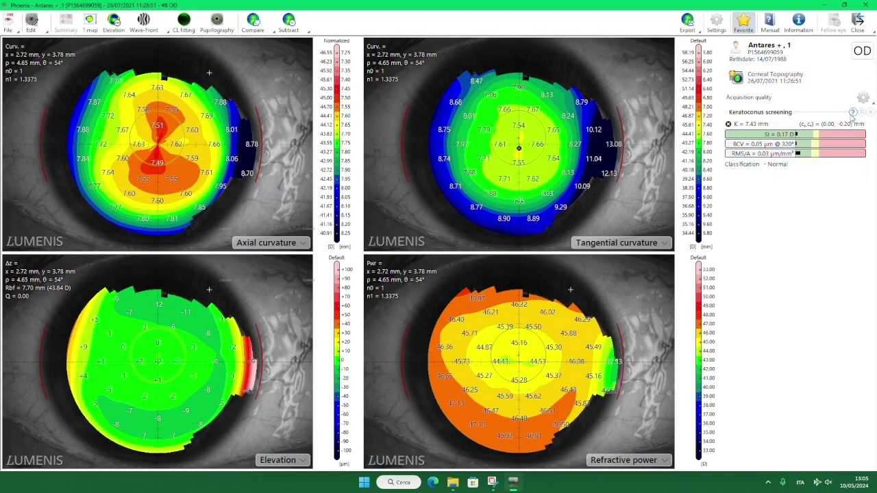
{"action": "left_click", "coordinate": [852, 112]}
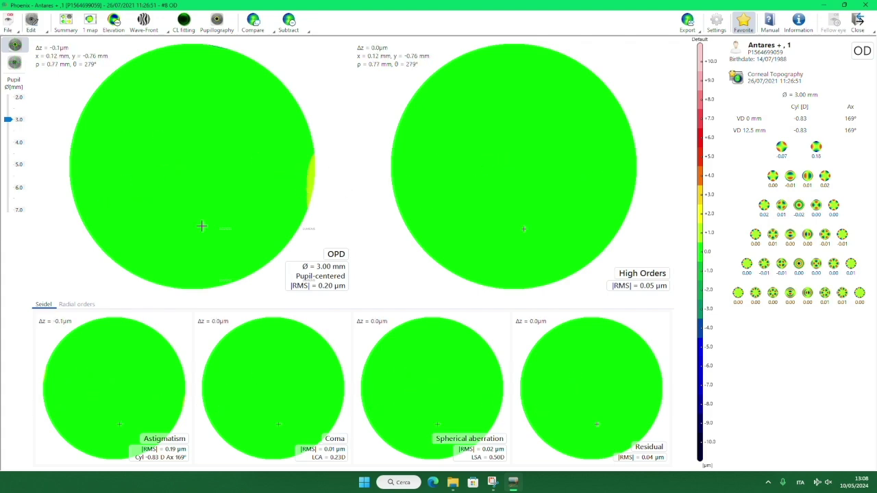
View the wavefront maps at a 5.0 mm pupil, set the pupil back to 3.0 mm and show the aberrations as normative data.
{"action": "left_click", "coordinate": [10, 146]}
{"action": "left_click", "coordinate": [11, 167]}
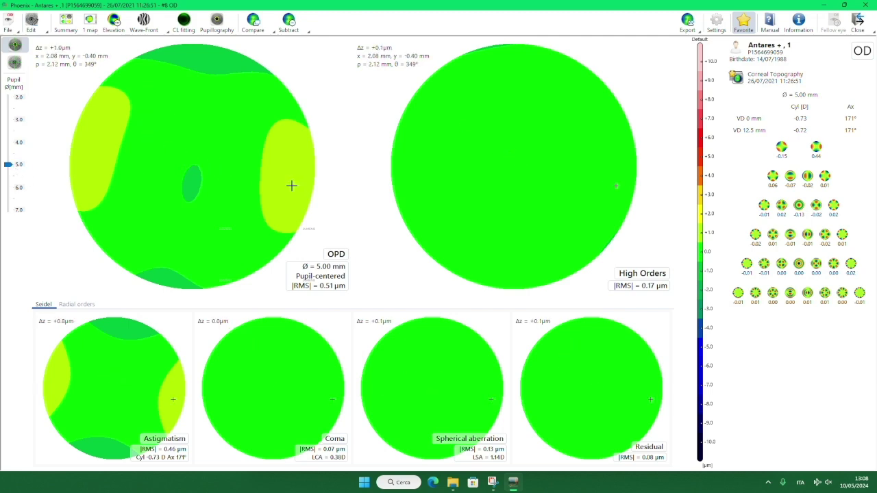
{"action": "left_click", "coordinate": [12, 120]}
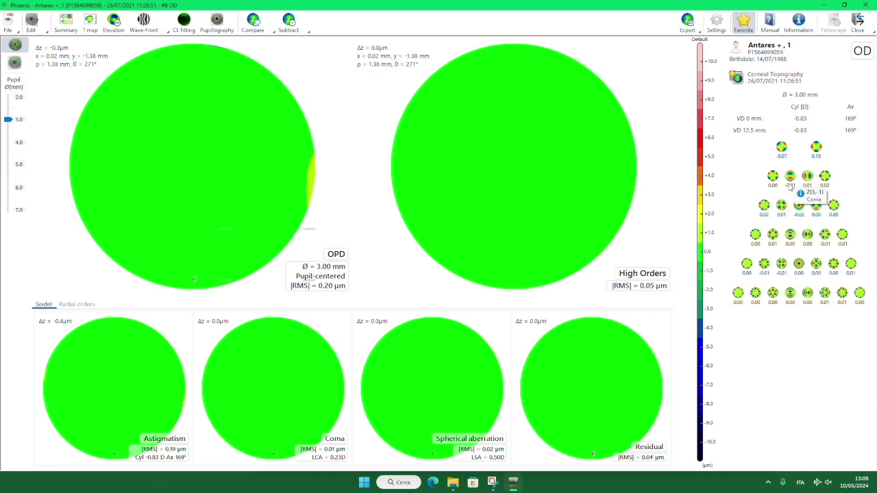
{"action": "right_click", "coordinate": [789, 200]}
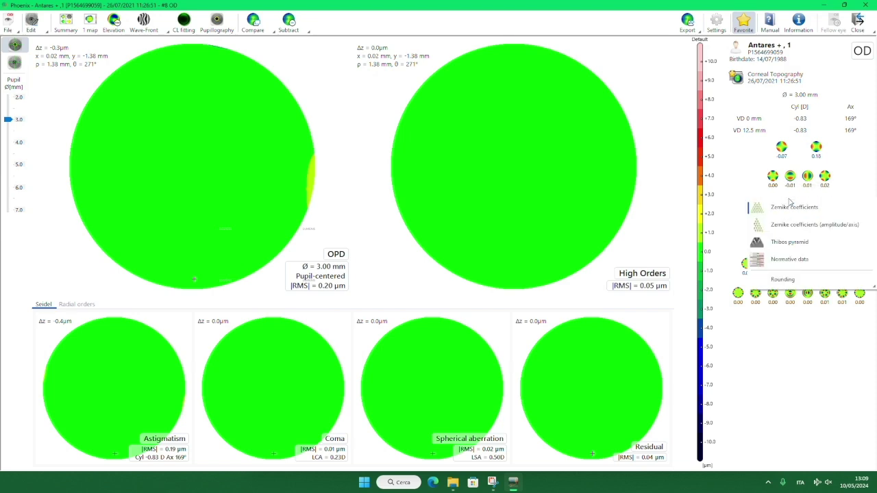
{"action": "left_click", "coordinate": [780, 263]}
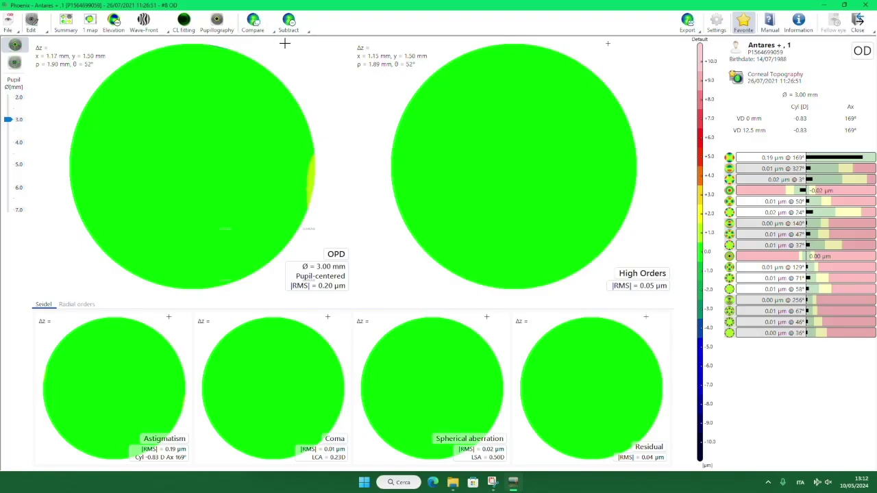
Compare the current exam with the first OD image of the 26/07/2021 12:09 corneal topography.
{"action": "left_click", "coordinate": [253, 21]}
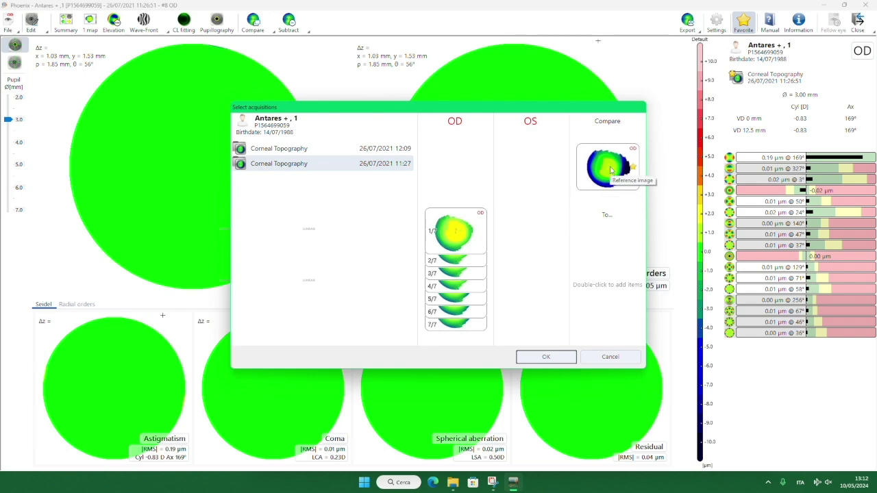
{"action": "left_click", "coordinate": [266, 148]}
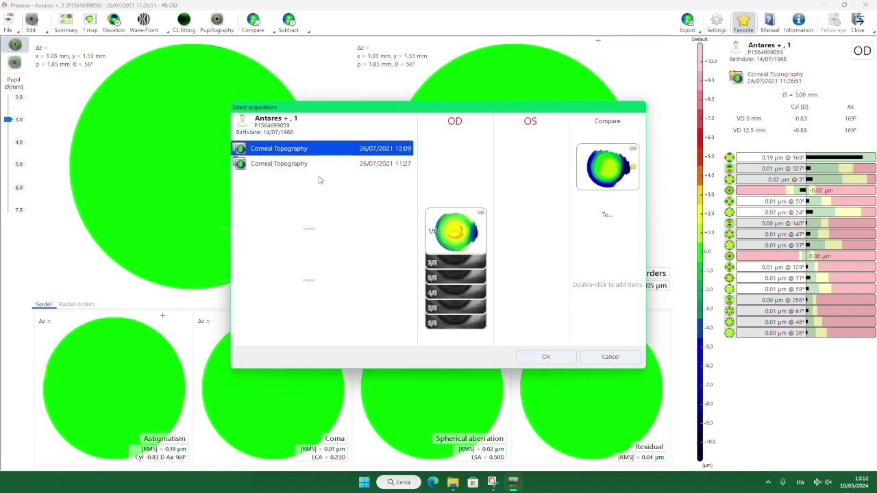
{"action": "double_click", "coordinate": [471, 237]}
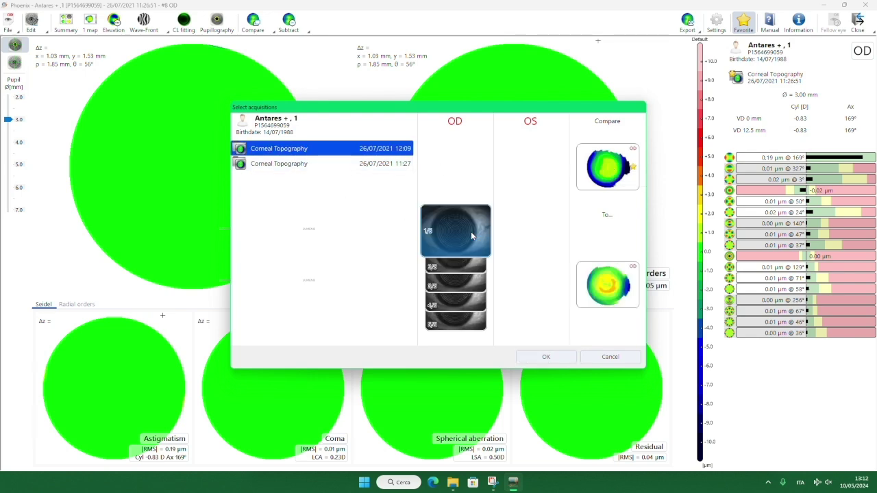
{"action": "left_click", "coordinate": [551, 357]}
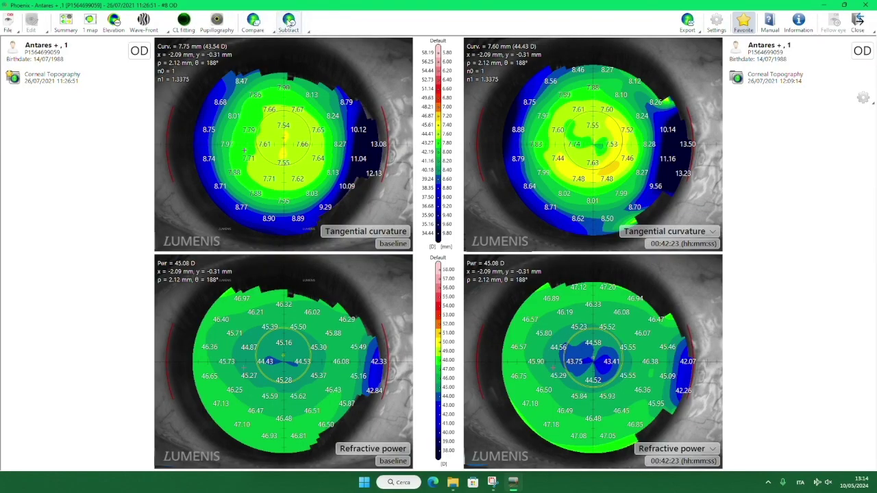
Create a difference map against the first OD image of the 26/07/2021 12:09 topography and choose refractive power as the map type.
{"action": "left_click", "coordinate": [289, 22]}
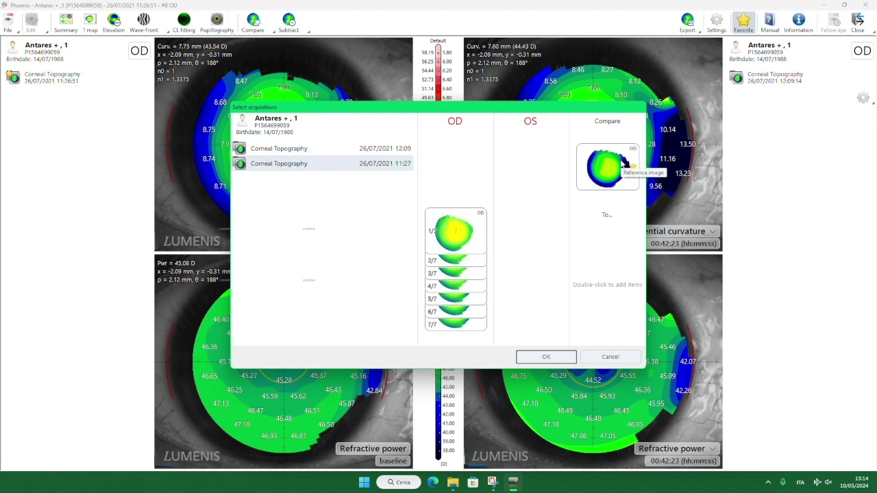
{"action": "left_click", "coordinate": [295, 155]}
{"action": "double_click", "coordinate": [473, 238]}
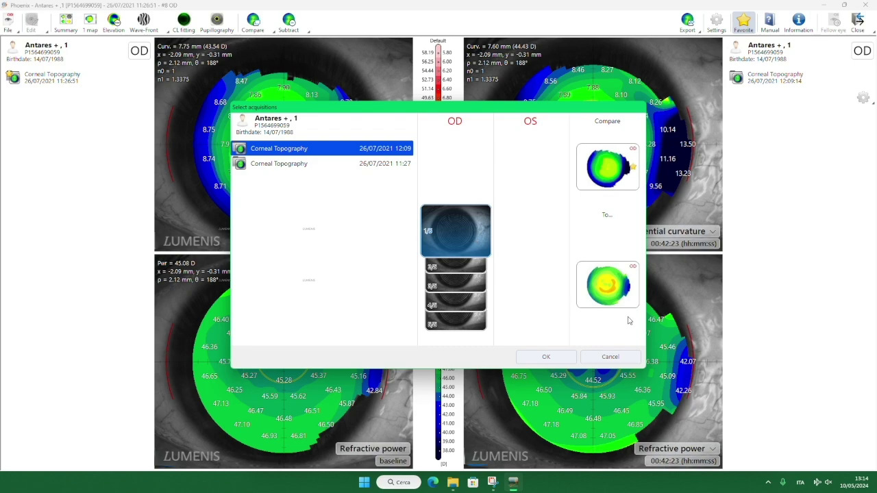
{"action": "left_click", "coordinate": [552, 357]}
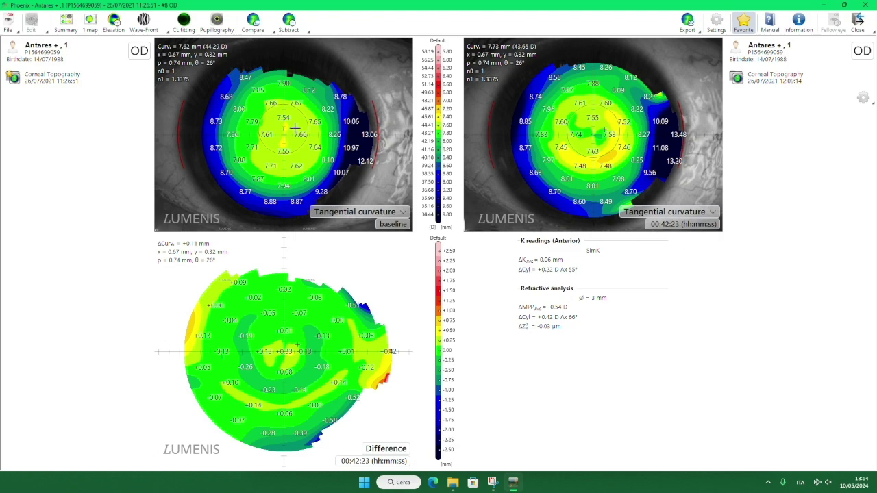
{"action": "left_click", "coordinate": [402, 214]}
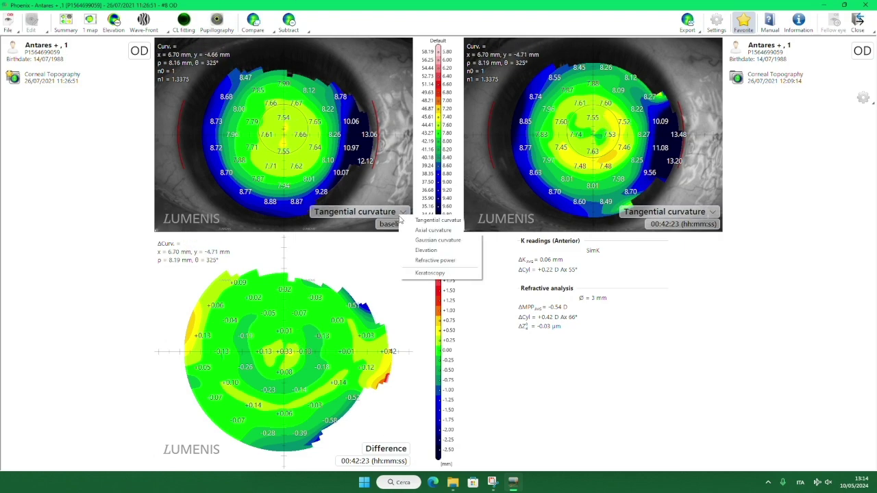
{"action": "left_click", "coordinate": [426, 263]}
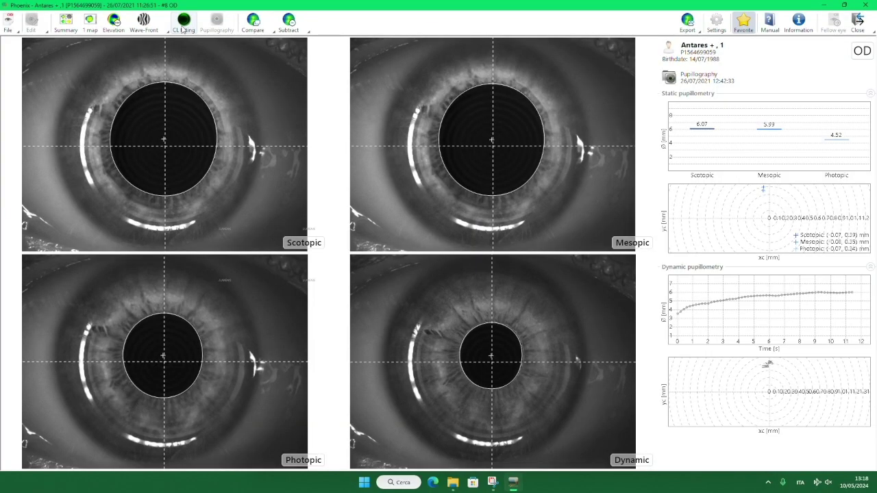
Open the contact lens fitting simulation and rotate the clearance profile's meridian to about 1°.
{"action": "left_click", "coordinate": [182, 24]}
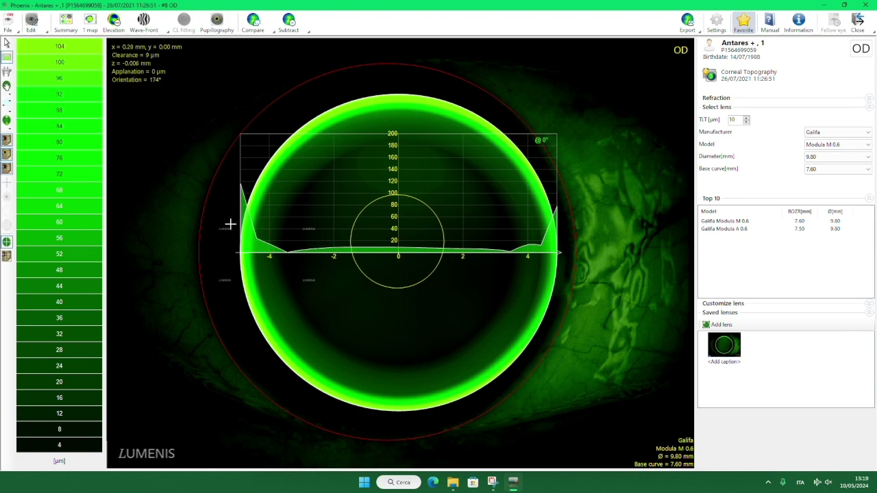
{"action": "left_click_drag", "start_coordinate": [241, 191], "coordinate": [467, 251]}
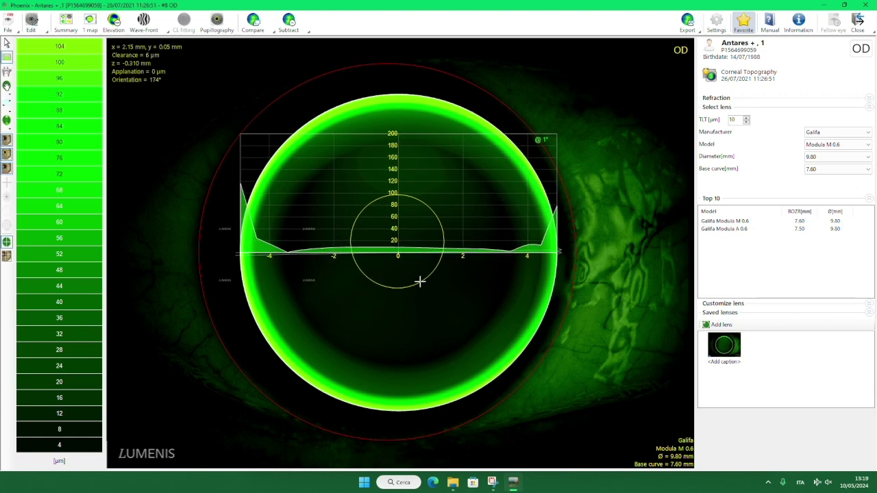
Set the base curve of the Galifa Modula M 0.6 contact lens to 8.30 mm.
{"action": "left_click", "coordinate": [867, 171]}
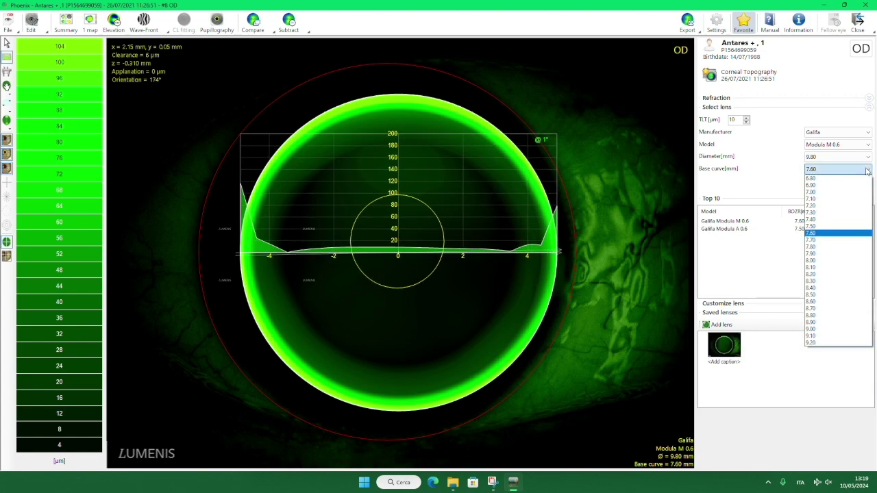
{"action": "left_click", "coordinate": [812, 275]}
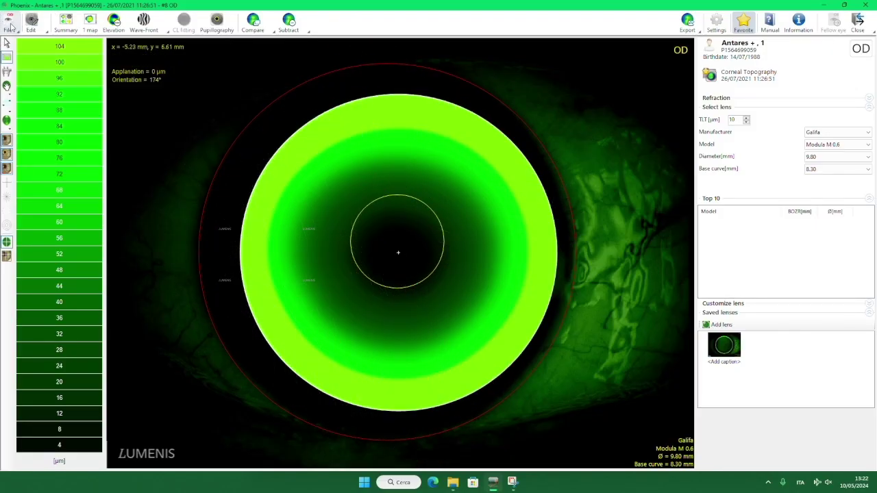
Return to the four-map summary and preview its screen capture for printing, check the printer dialog, and close the preview without printing.
{"action": "left_click", "coordinate": [67, 24]}
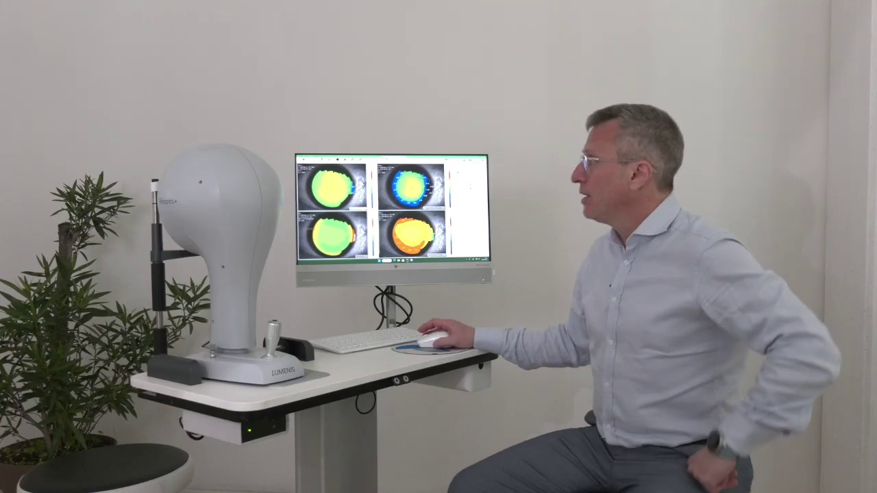
{"action": "left_click", "coordinate": [9, 20]}
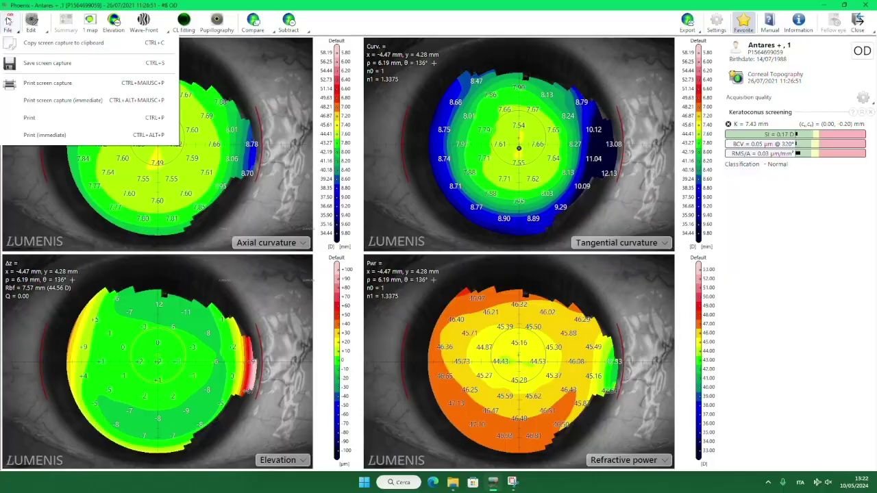
{"action": "left_click", "coordinate": [50, 83]}
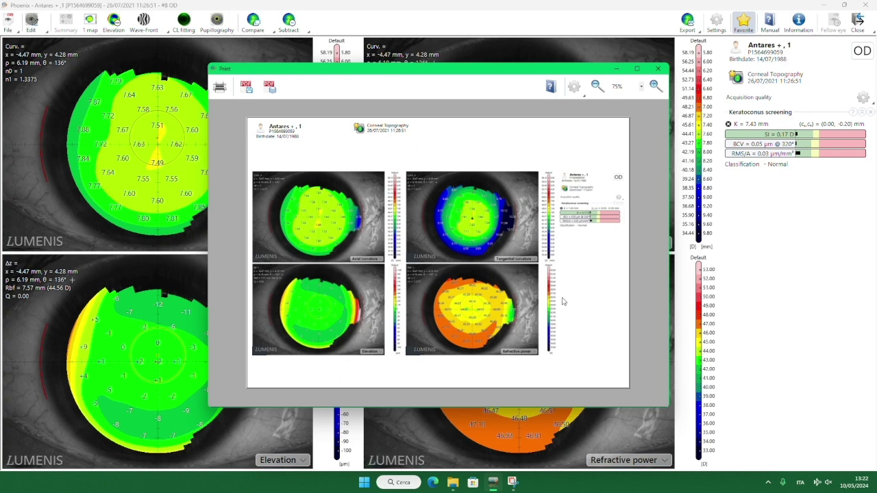
{"action": "left_click", "coordinate": [218, 91]}
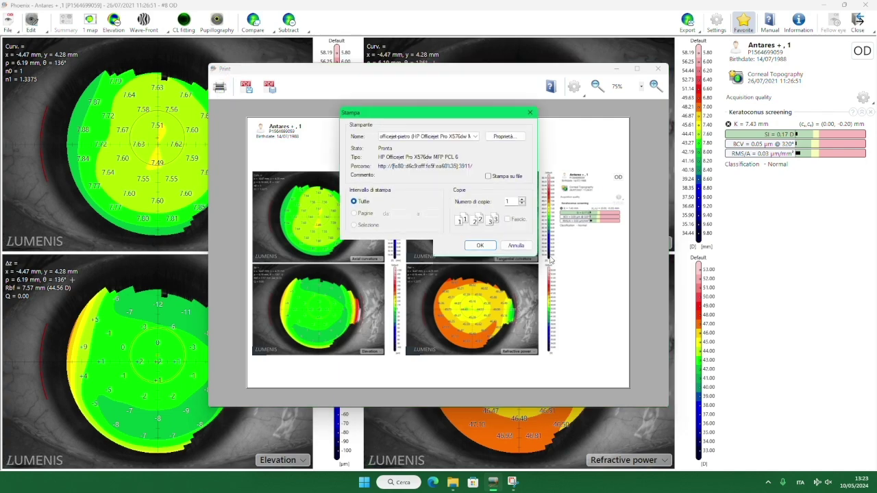
{"action": "left_click", "coordinate": [522, 247]}
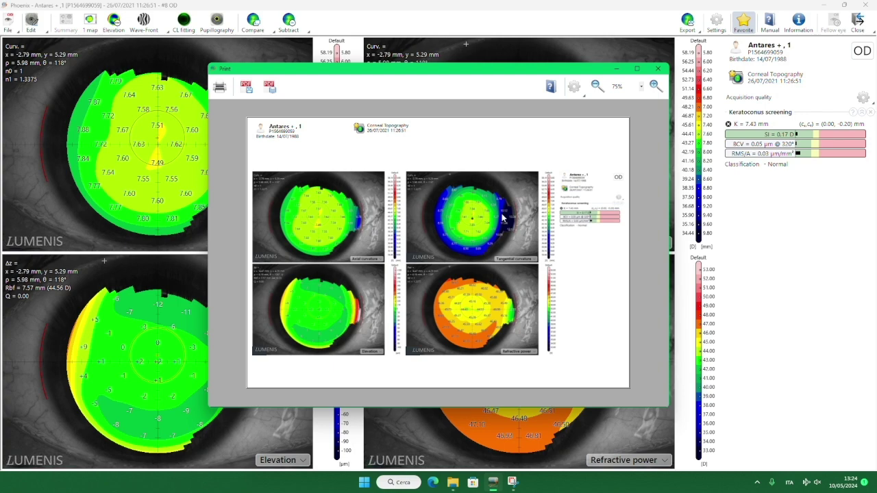
{"action": "left_click", "coordinate": [657, 69]}
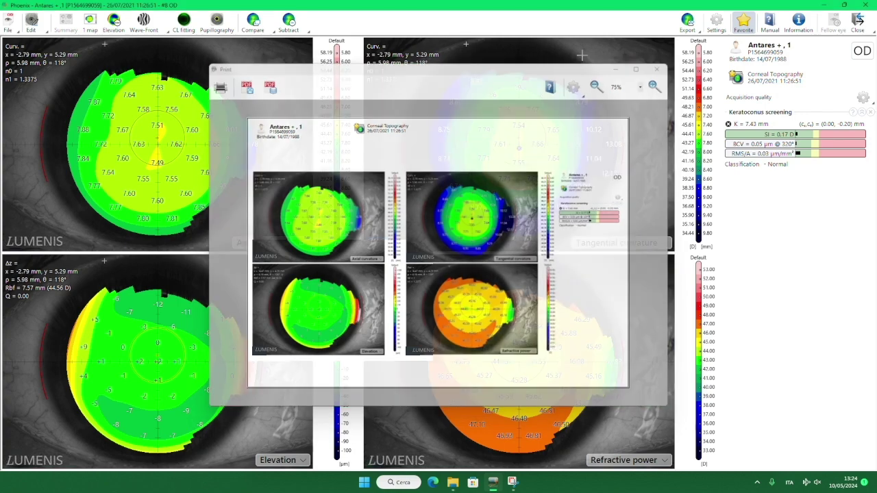
Open the print preview of the full summary report instead of the screen capture.
{"action": "left_click", "coordinate": [10, 22]}
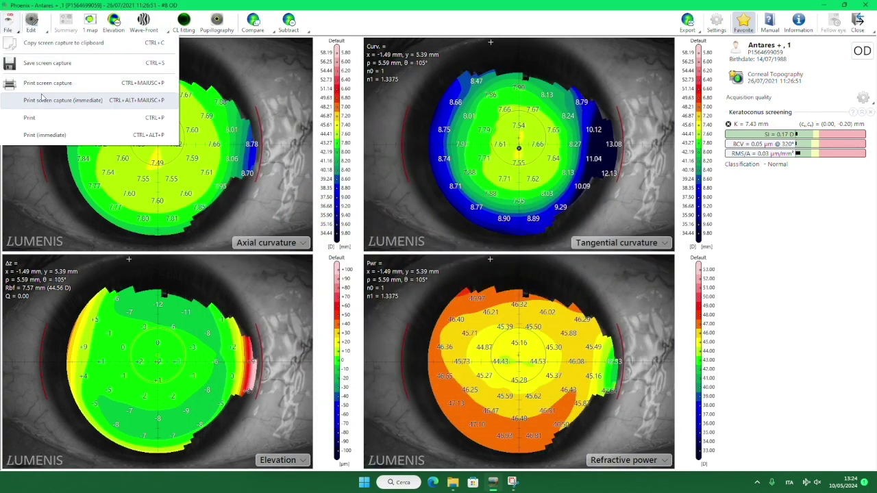
{"action": "left_click", "coordinate": [49, 122]}
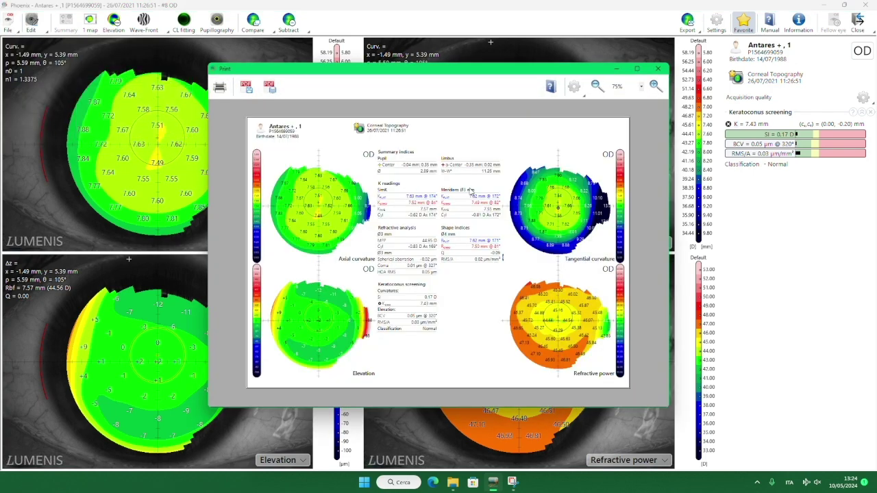